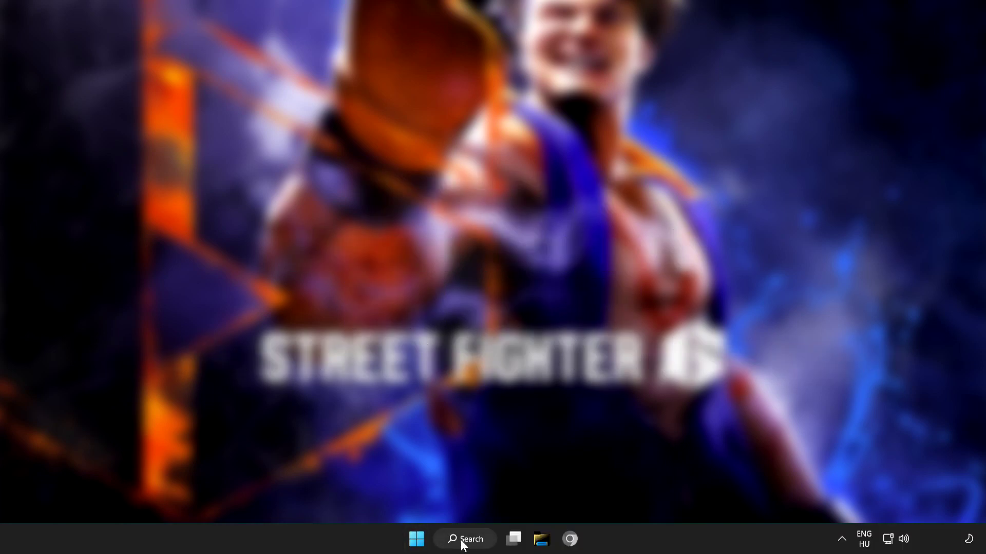
- Search Windows for 'device manager' and launch the Device Manager best match
{"action": "left_click", "coordinate": [470, 544]}
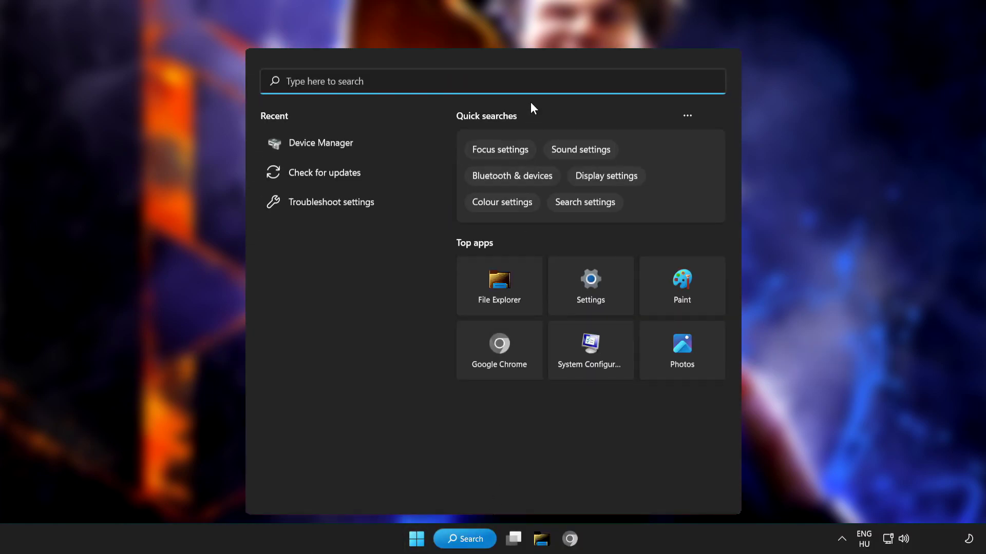
{"action": "type", "text": "de"}
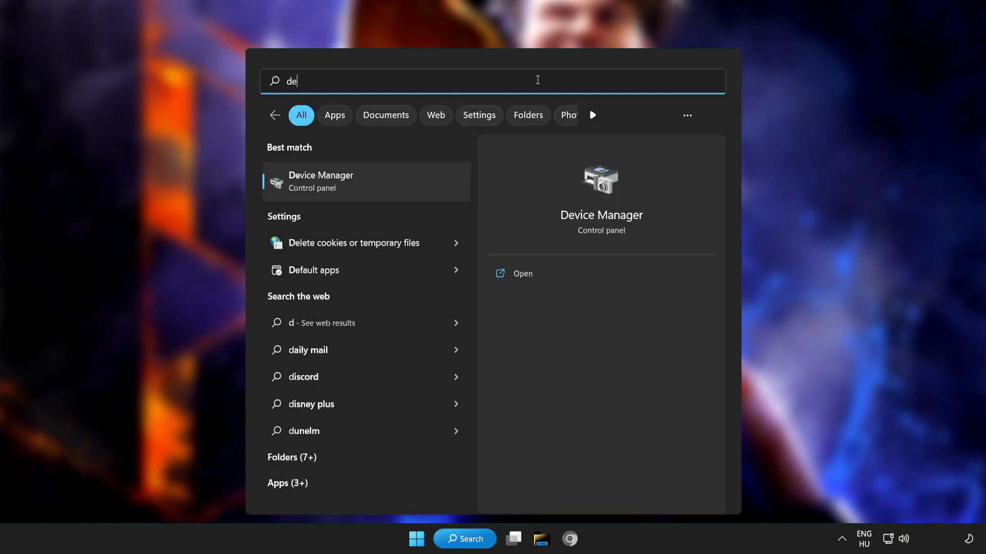
{"action": "type", "text": "vice manager"}
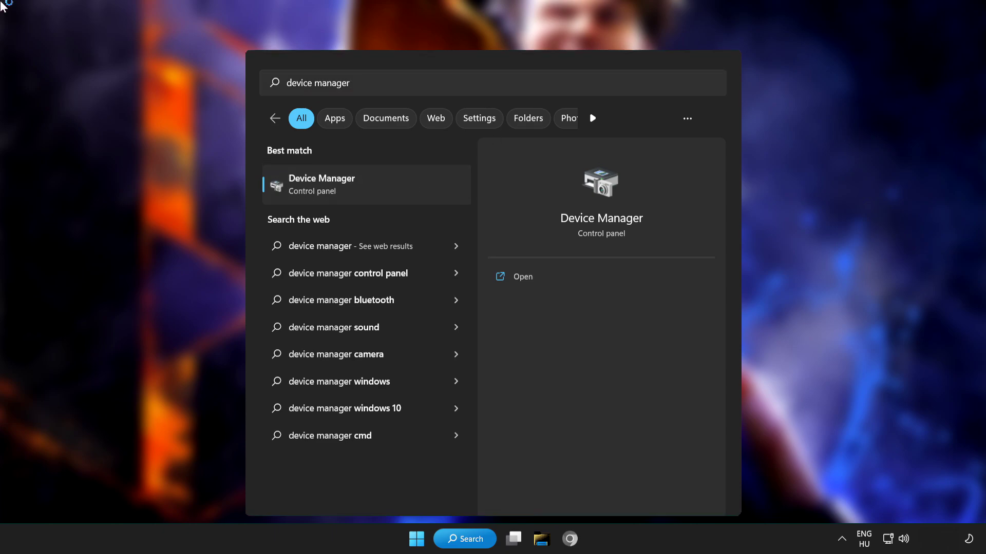
{"action": "left_click", "coordinate": [411, 186]}
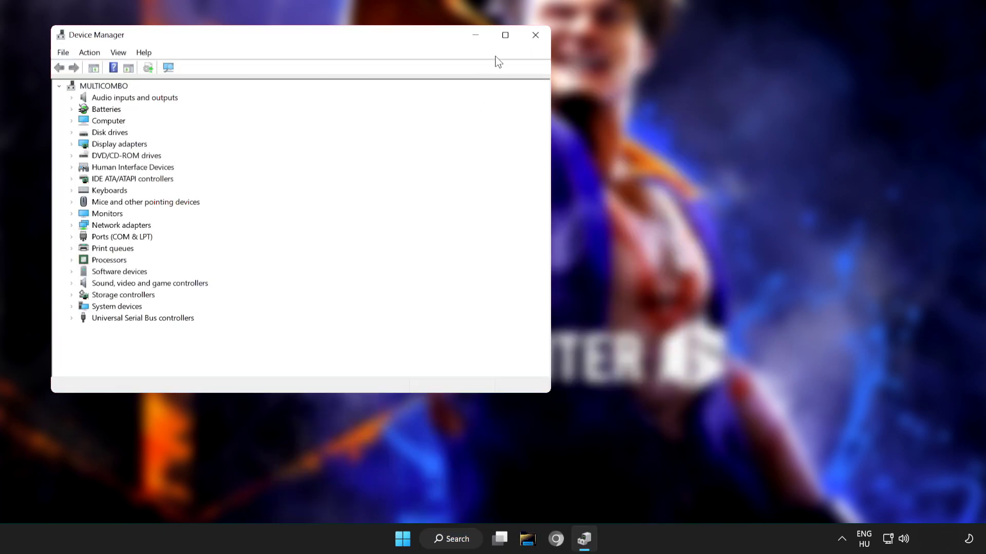
- Run an automatic driver search for the VMware SVGA 3D display adapter; the best driver is already installed
{"action": "left_click", "coordinate": [505, 36]}
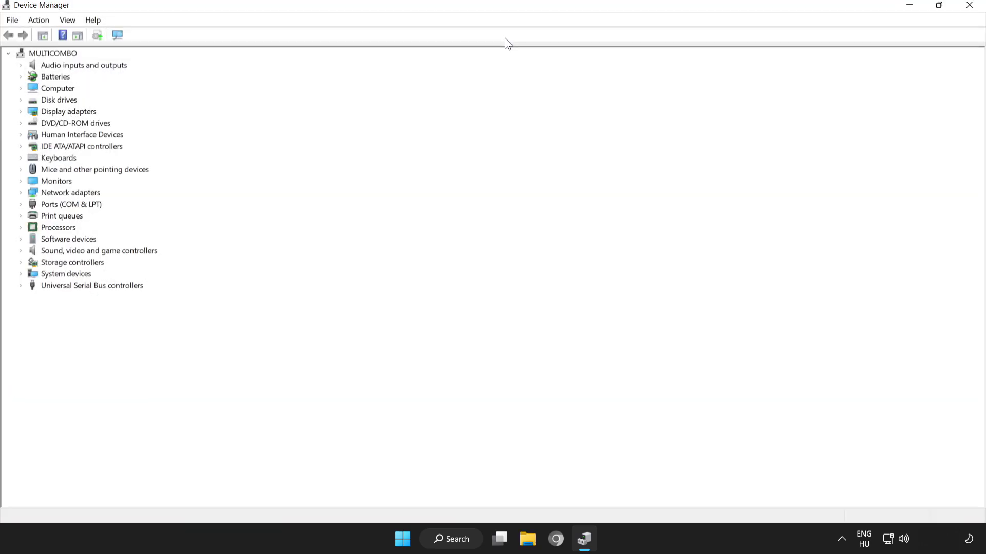
{"action": "left_click", "coordinate": [27, 114]}
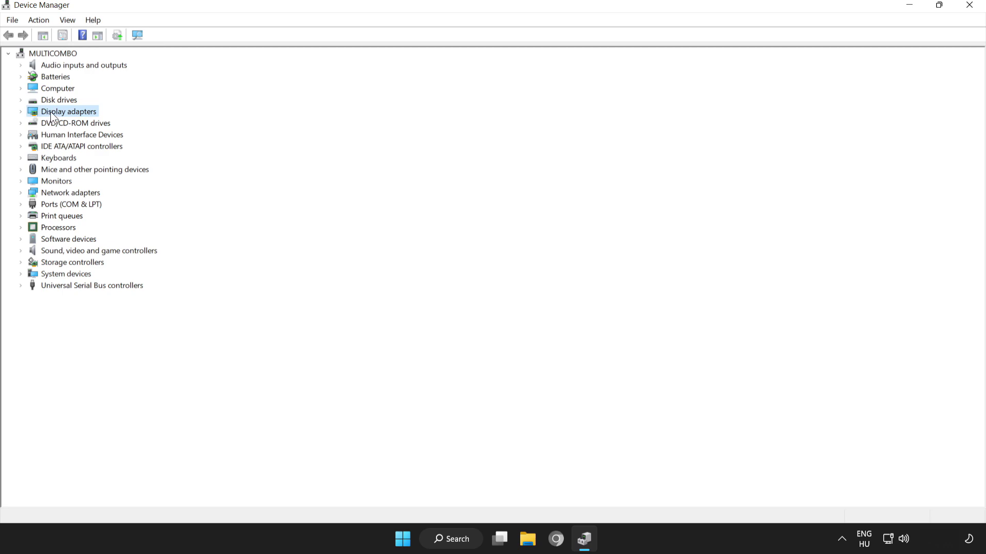
{"action": "left_click", "coordinate": [20, 111]}
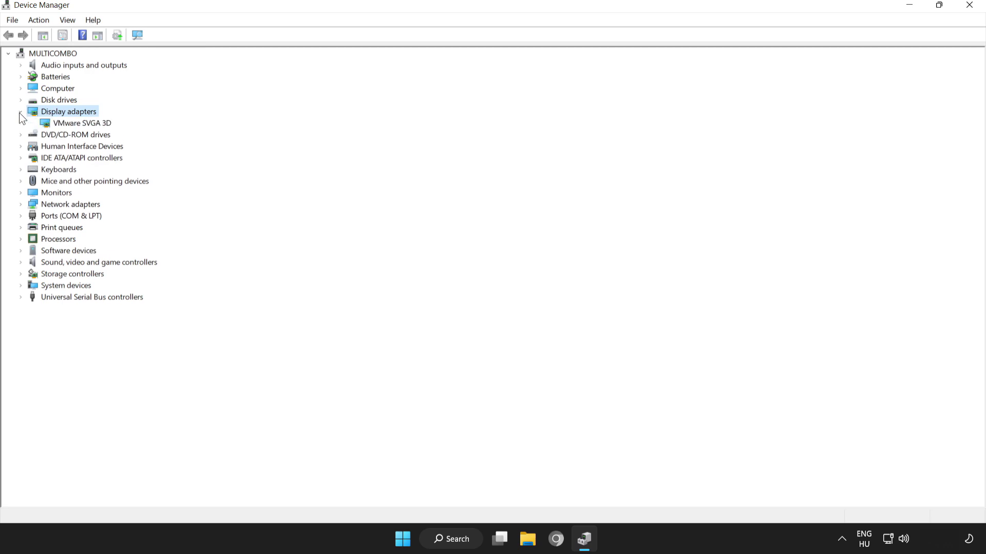
{"action": "left_click", "coordinate": [66, 125]}
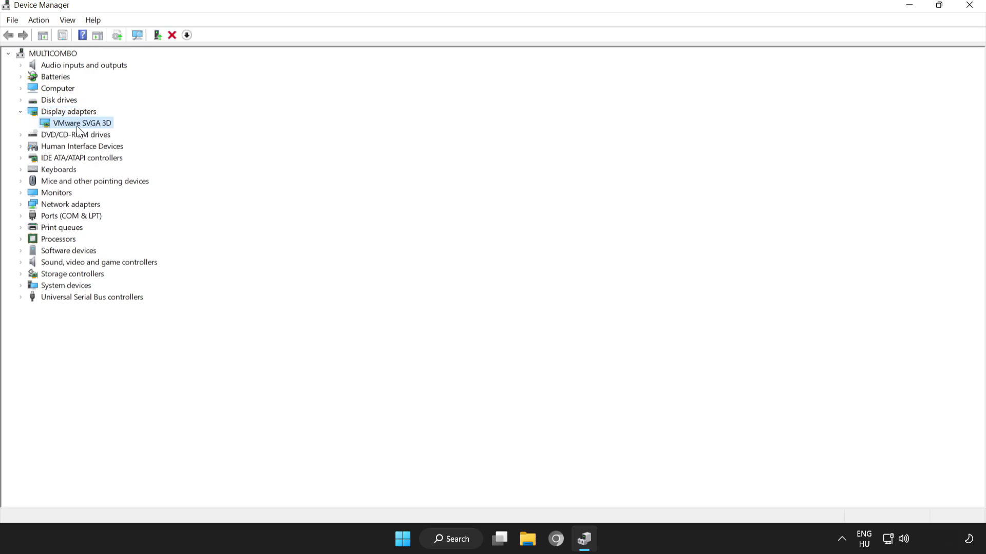
{"action": "right_click", "coordinate": [73, 124]}
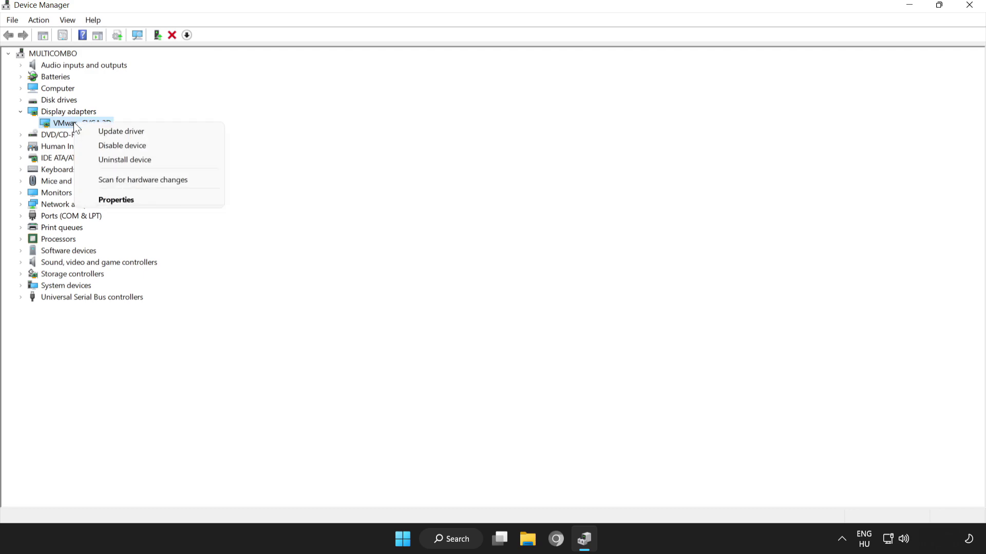
{"action": "left_click", "coordinate": [121, 131]}
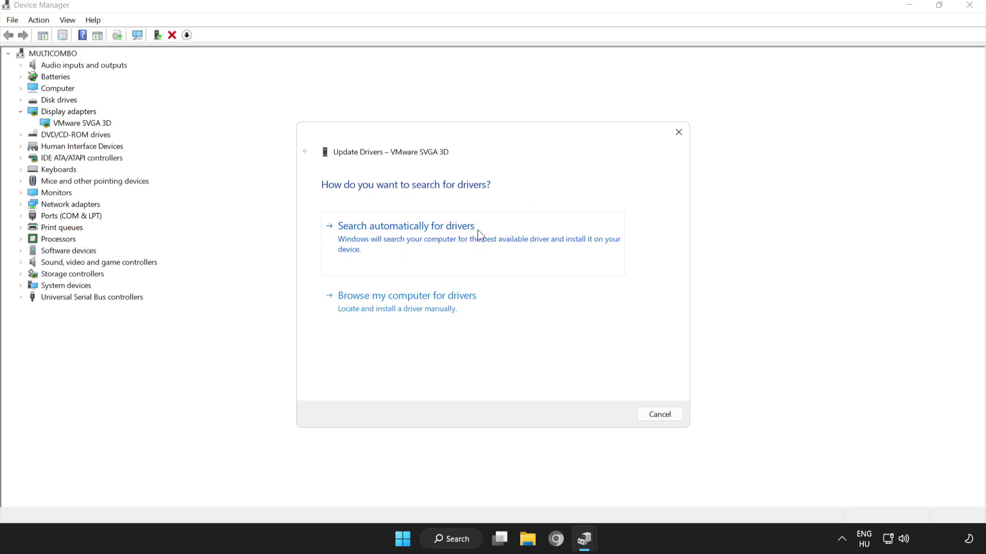
{"action": "left_click", "coordinate": [418, 232]}
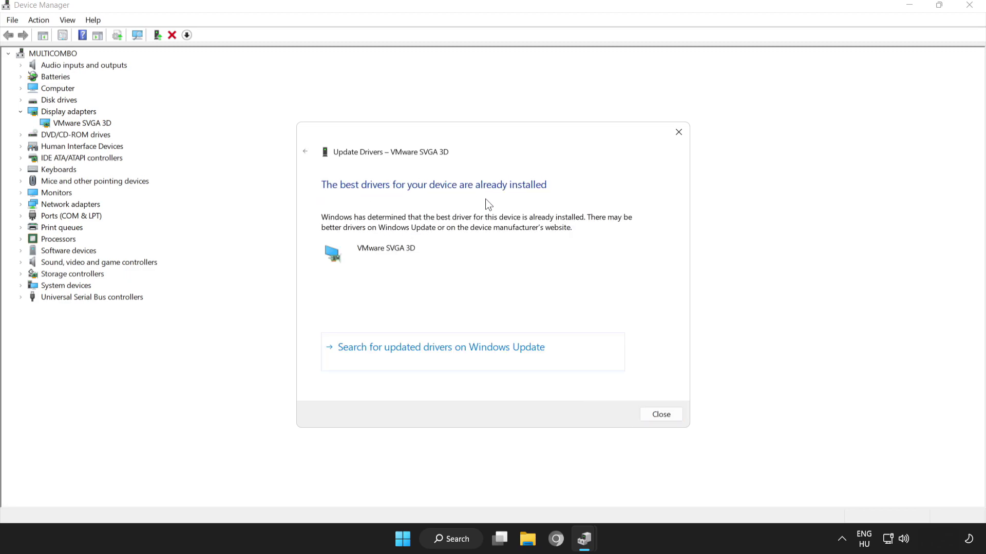
{"action": "left_click", "coordinate": [662, 415]}
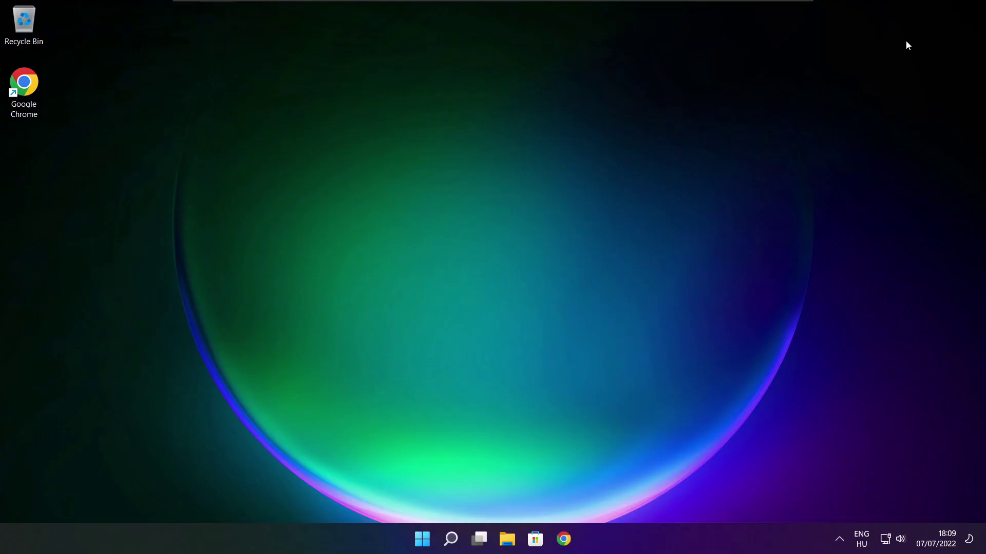
- Reach Power Options via the 'edit power plan' search and switch from Balanced to High performance
{"action": "left_click", "coordinate": [452, 540]}
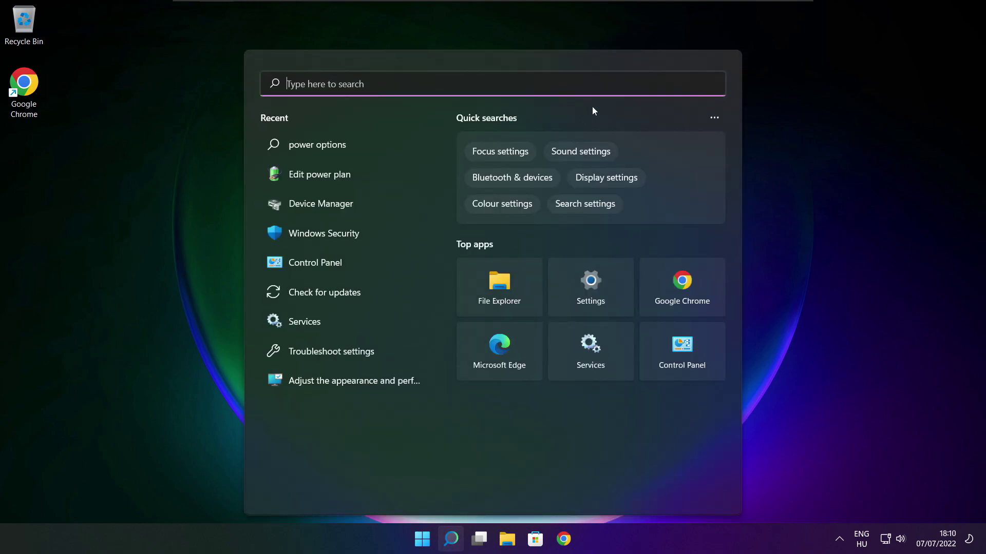
{"action": "type", "text": "e"}
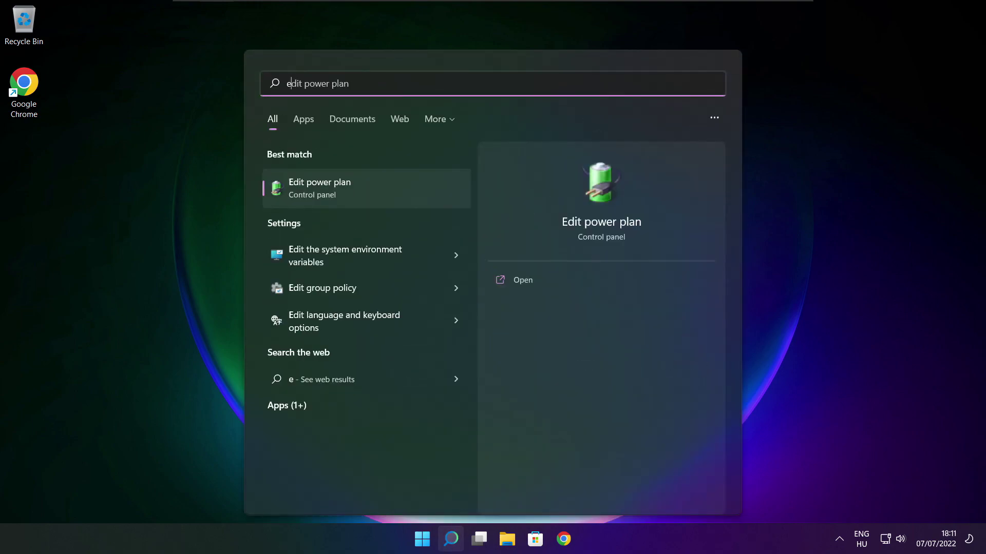
{"action": "type", "text": "dit power plan"}
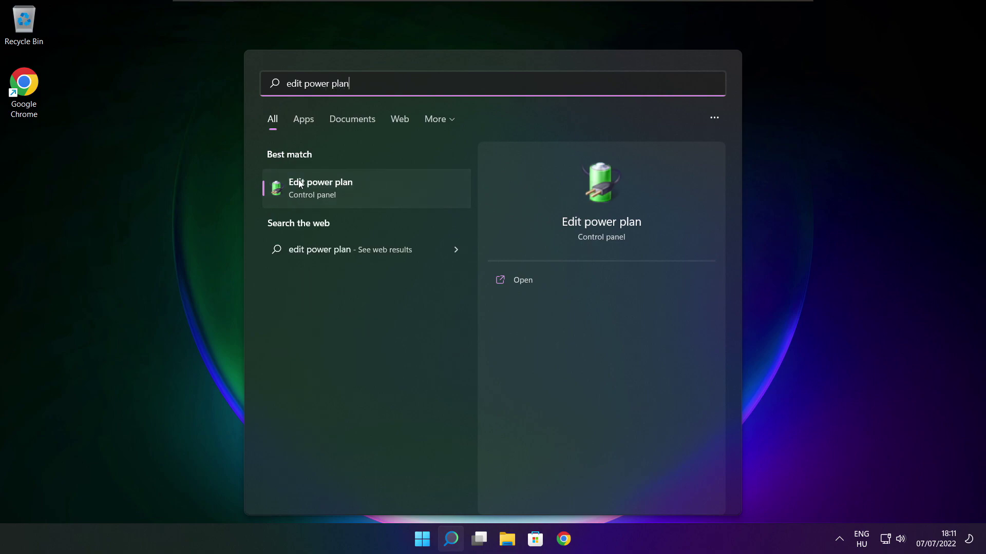
{"action": "left_click", "coordinate": [388, 193]}
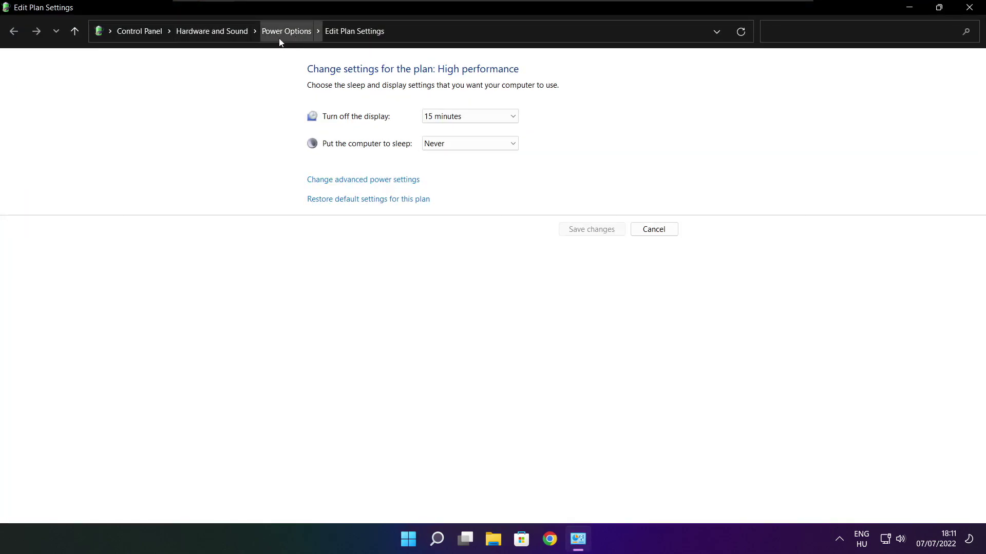
{"action": "left_click", "coordinate": [292, 37]}
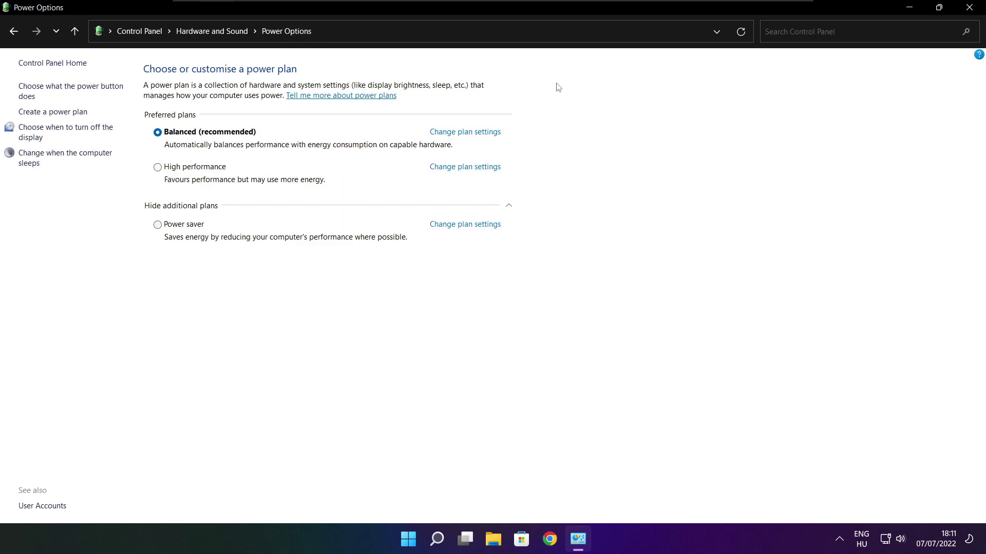
{"action": "left_click", "coordinate": [198, 172]}
{"action": "left_click", "coordinate": [972, 7]}
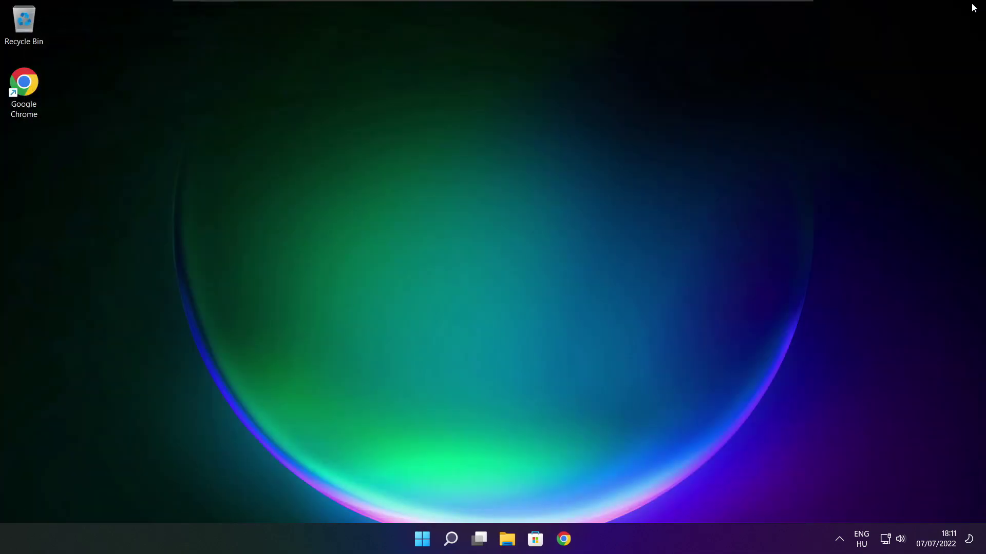
- Via 'game mode' search, turn Off opening Xbox Game Bar with the controller button
{"action": "left_click", "coordinate": [454, 543]}
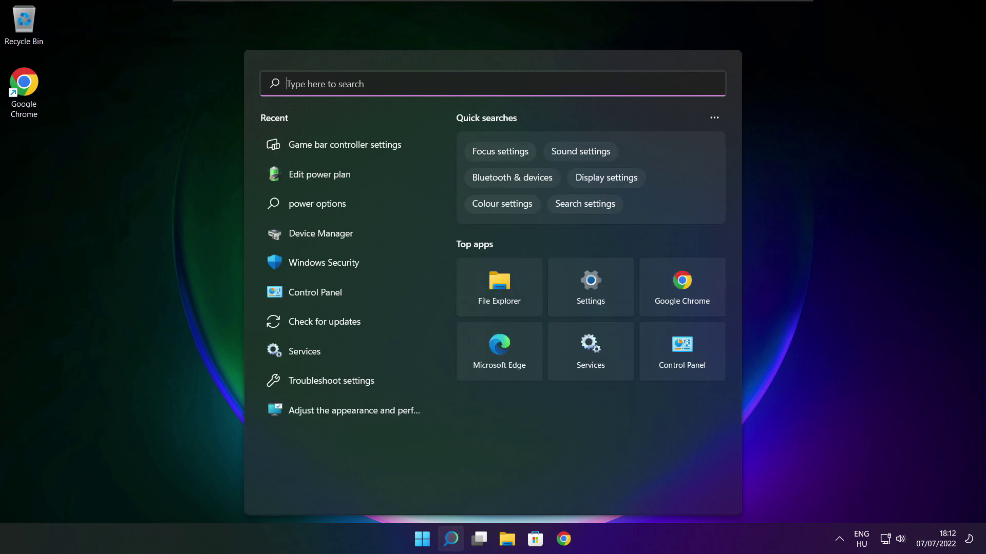
{"action": "type", "text": "game "}
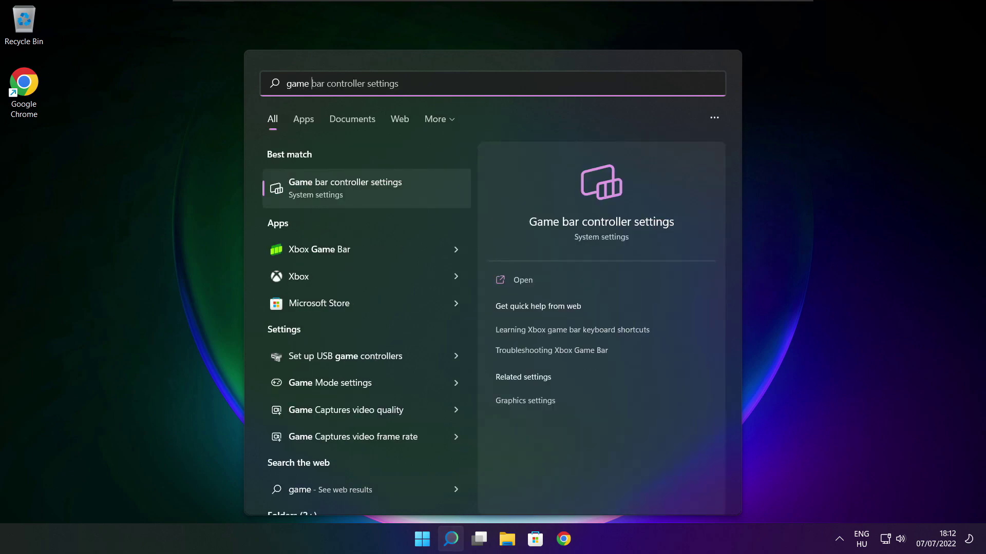
{"action": "type", "text": "mode"}
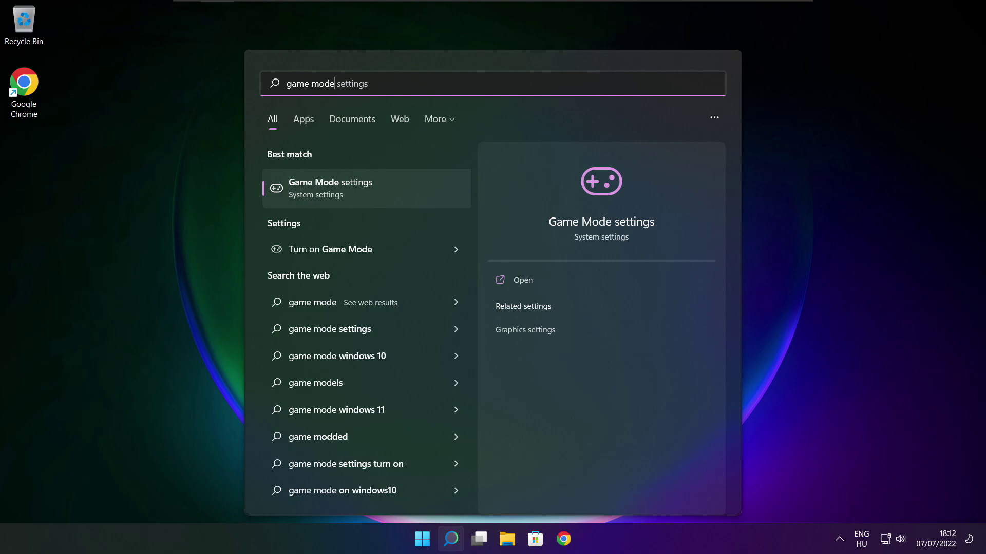
{"action": "left_click", "coordinate": [392, 192]}
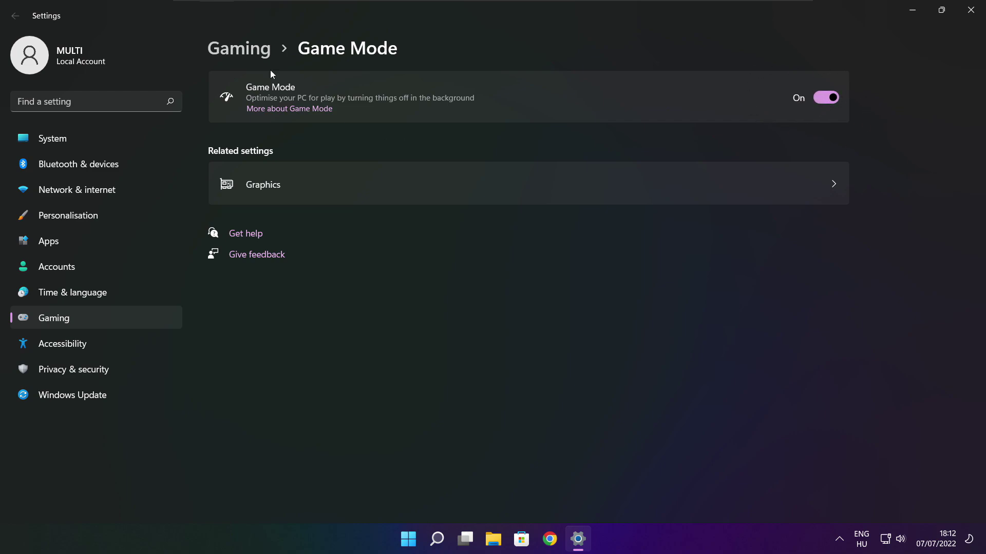
{"action": "left_click", "coordinate": [244, 54]}
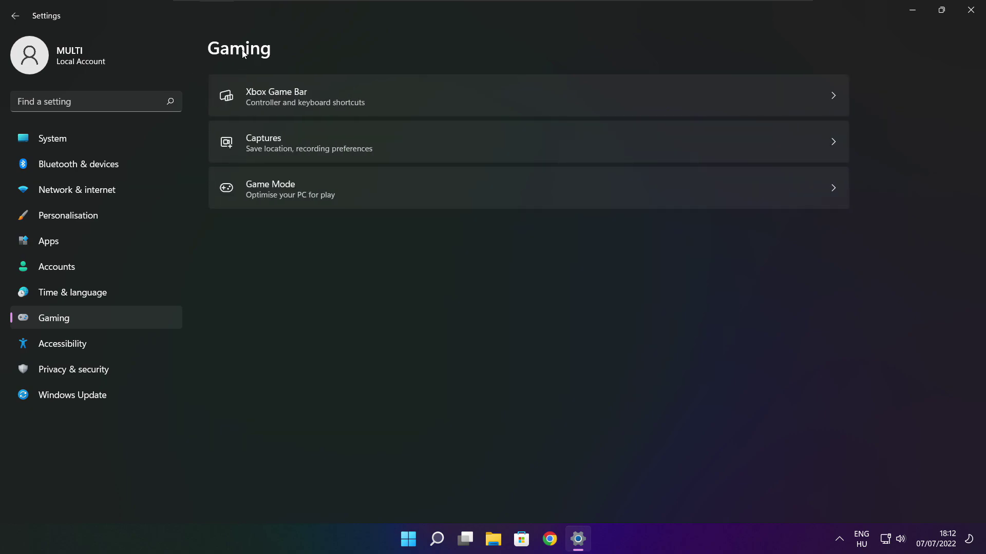
{"action": "left_click", "coordinate": [402, 108]}
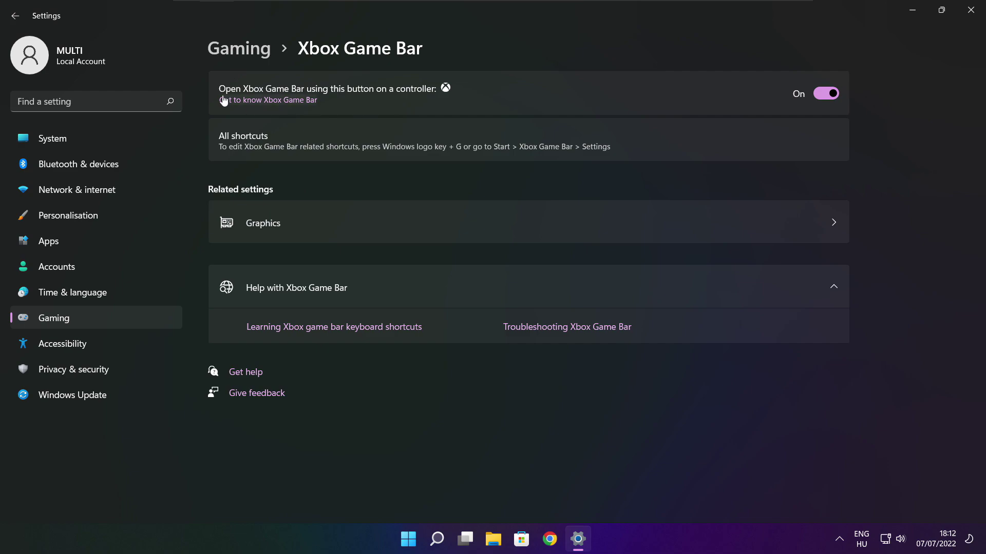
{"action": "left_click", "coordinate": [819, 95]}
{"action": "left_click", "coordinate": [971, 16]}
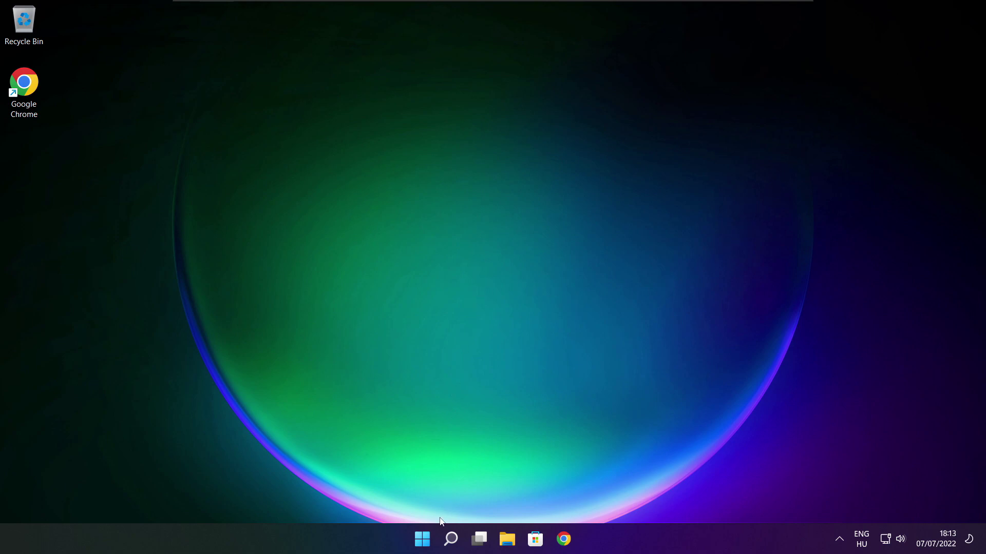
- Launch Task Manager from the Win+X menu and show its Startup apps list
{"action": "right_click", "coordinate": [424, 542]}
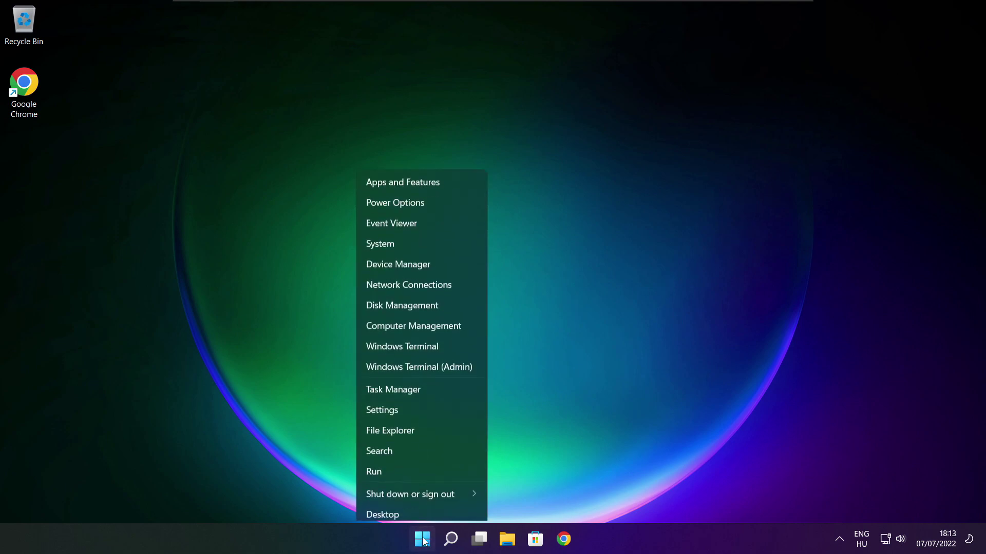
{"action": "left_click", "coordinate": [424, 385]}
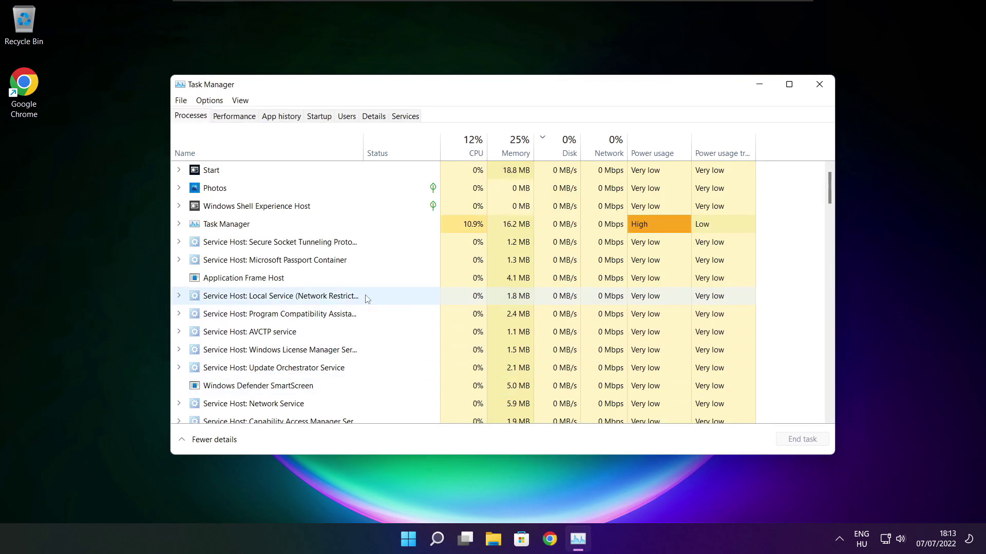
{"action": "left_click", "coordinate": [324, 118]}
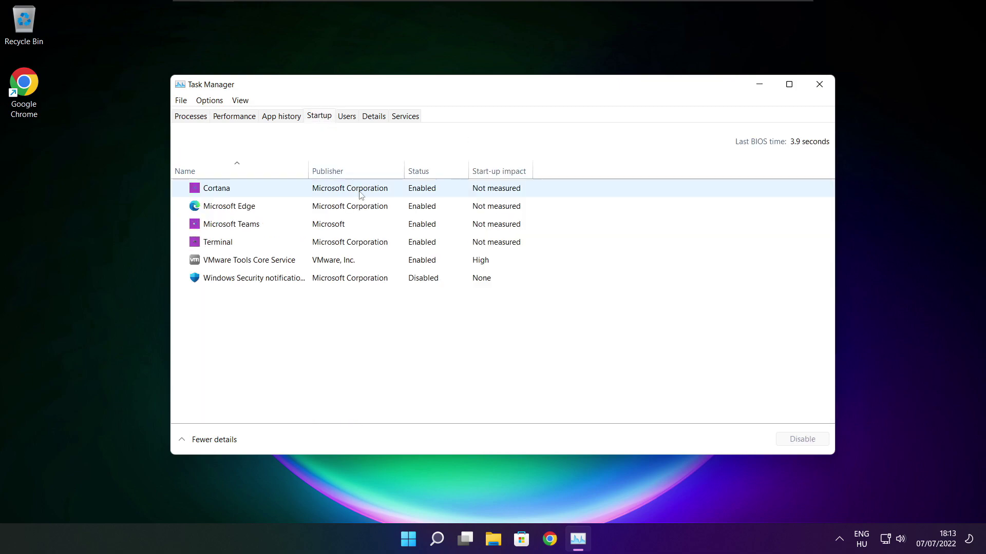
- Disable Cortana, Microsoft Edge, Microsoft Teams and Terminal as startup apps, then close Task Manager
{"action": "left_click", "coordinate": [320, 194]}
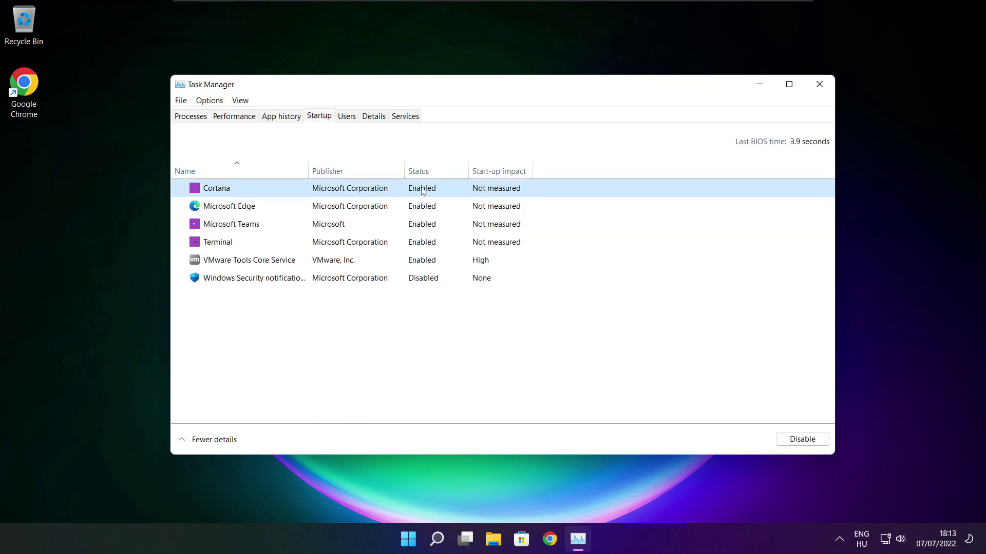
{"action": "left_click", "coordinate": [801, 445]}
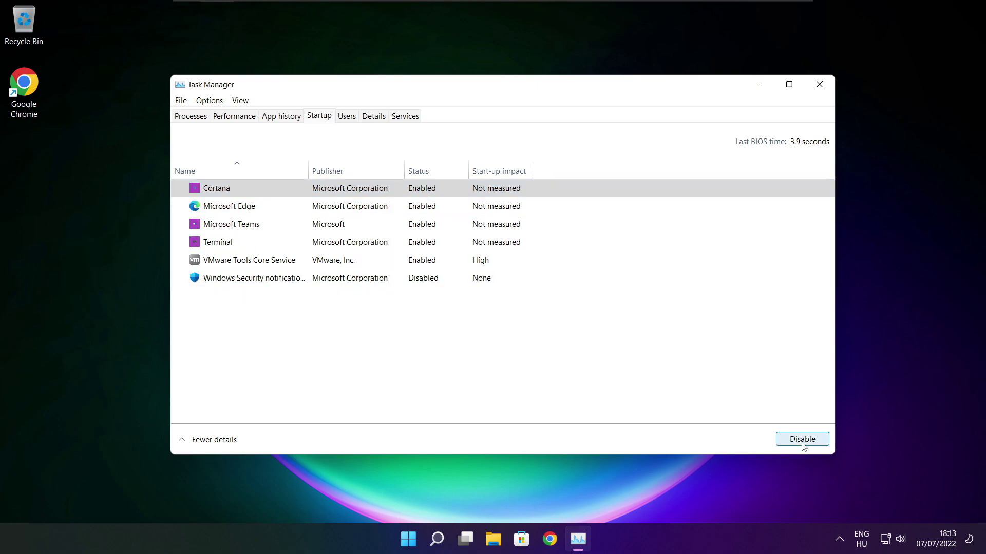
{"action": "left_click", "coordinate": [362, 203]}
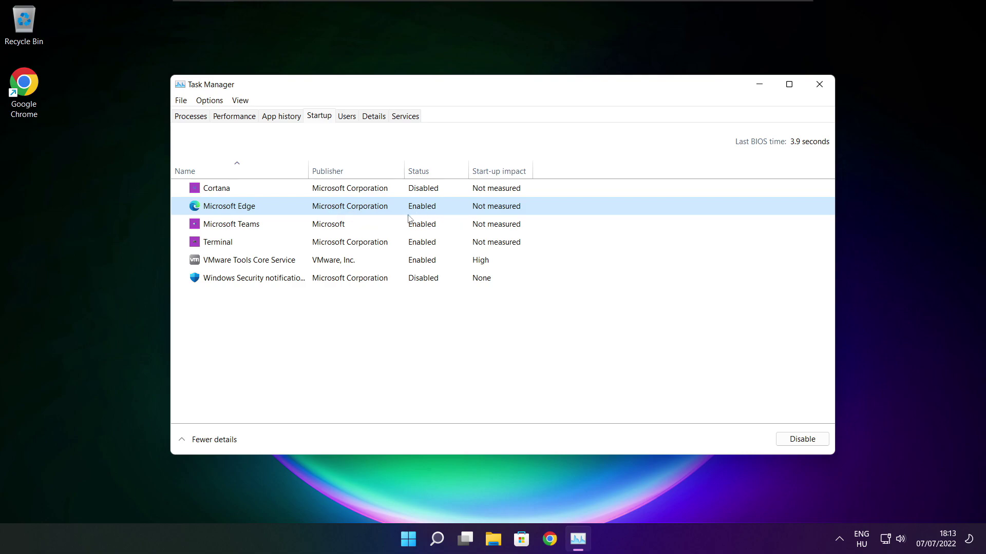
{"action": "left_click", "coordinate": [781, 433]}
{"action": "left_click", "coordinate": [435, 229]}
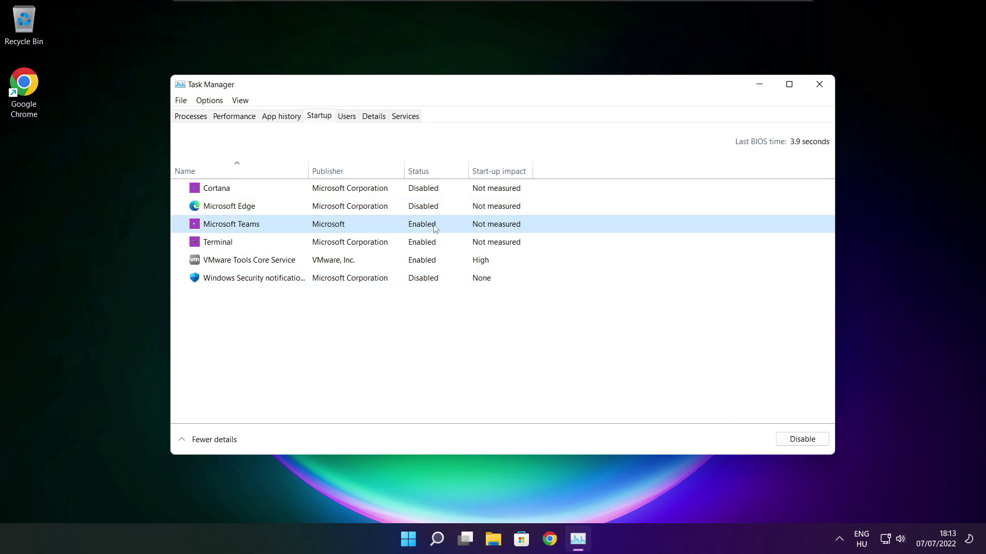
{"action": "left_click", "coordinate": [817, 441]}
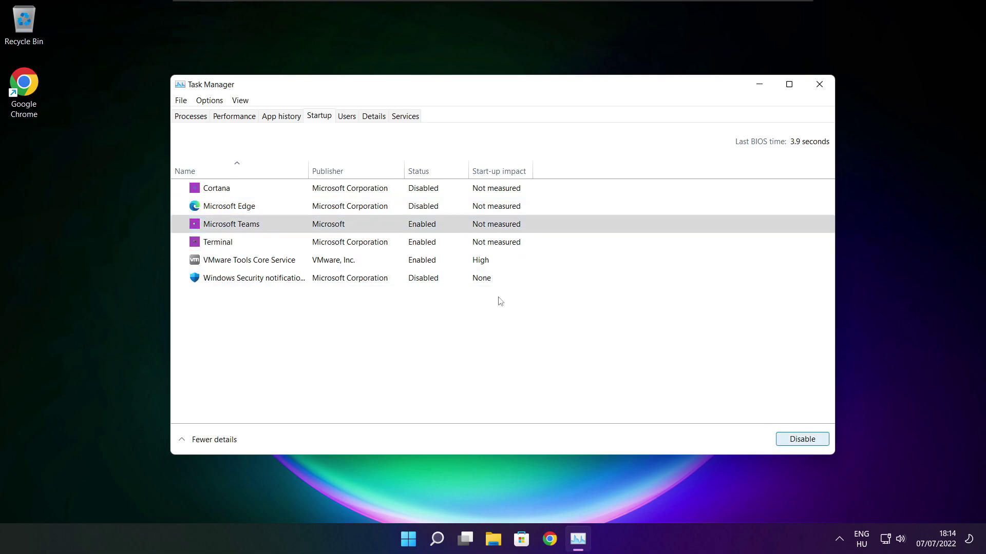
{"action": "left_click", "coordinate": [375, 250]}
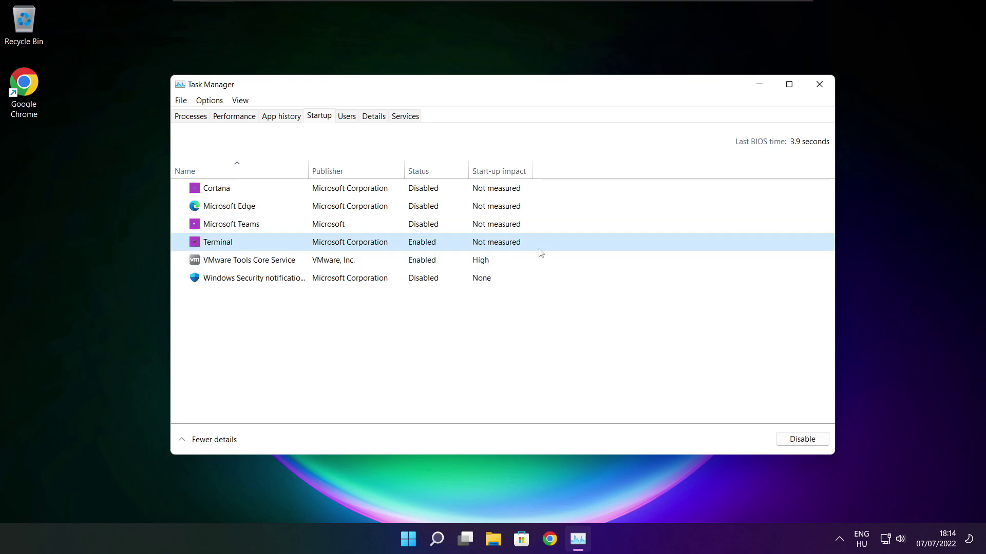
{"action": "left_click", "coordinate": [815, 442]}
{"action": "left_click", "coordinate": [421, 248]}
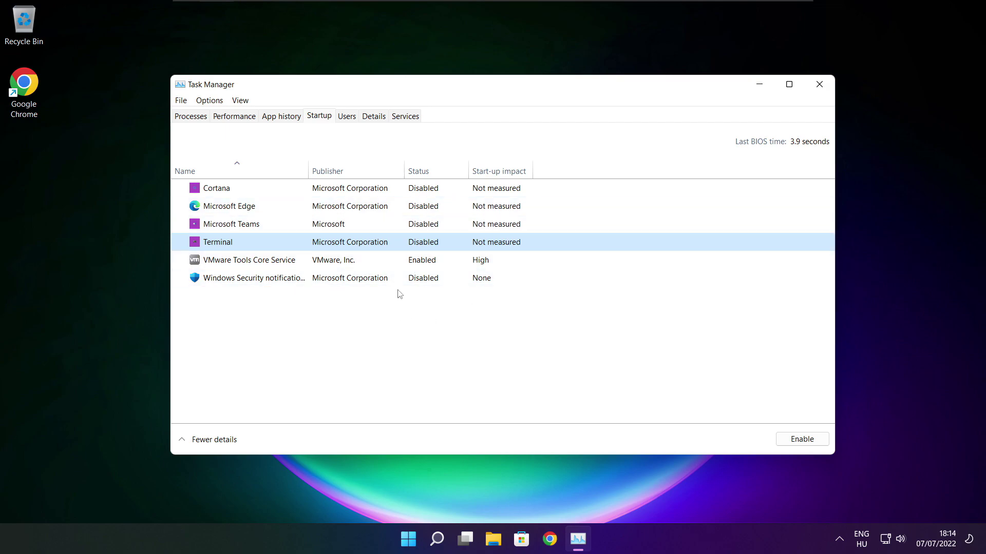
{"action": "left_click", "coordinate": [819, 91]}
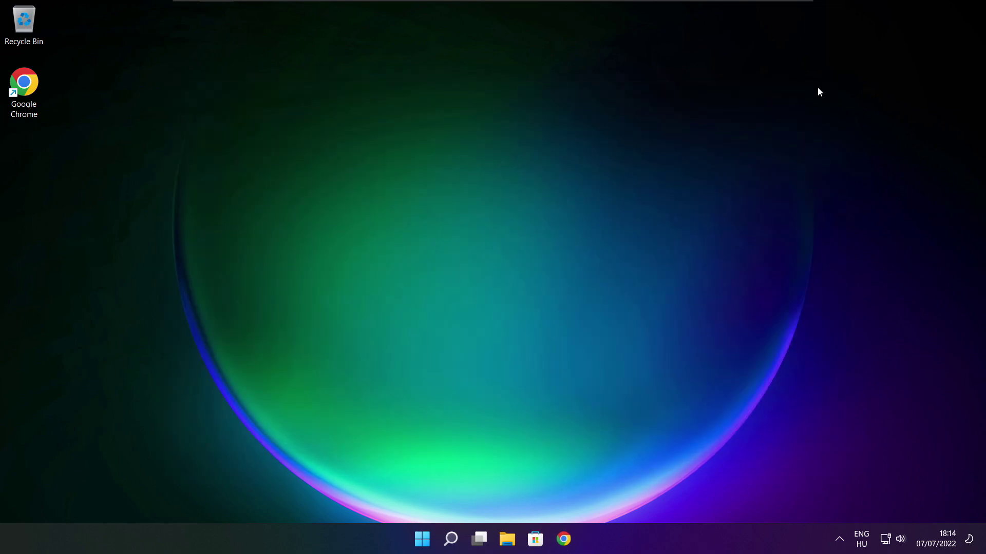
- Search 'optimise' and launch Defragment and Optimise Drives
{"action": "left_click", "coordinate": [452, 545]}
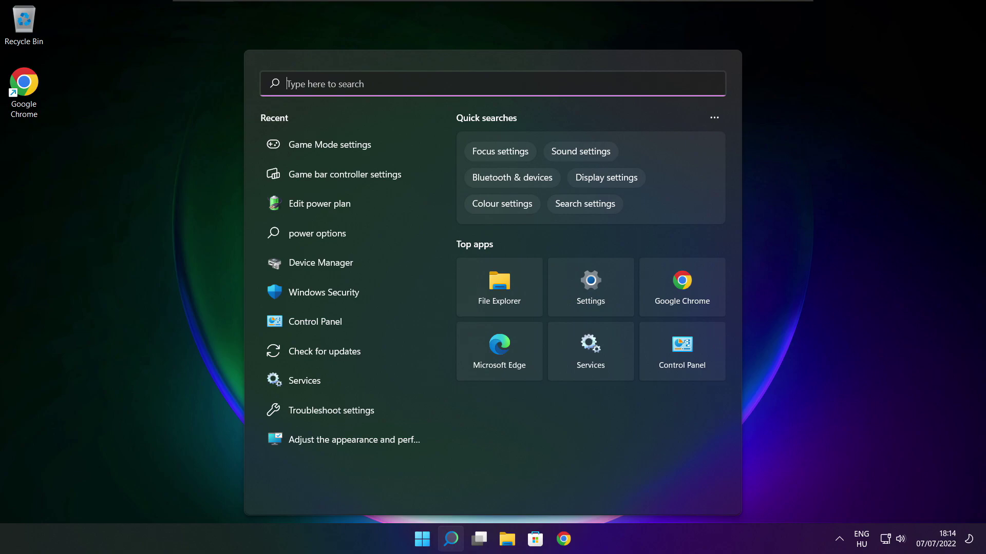
{"action": "type", "text": "opt"}
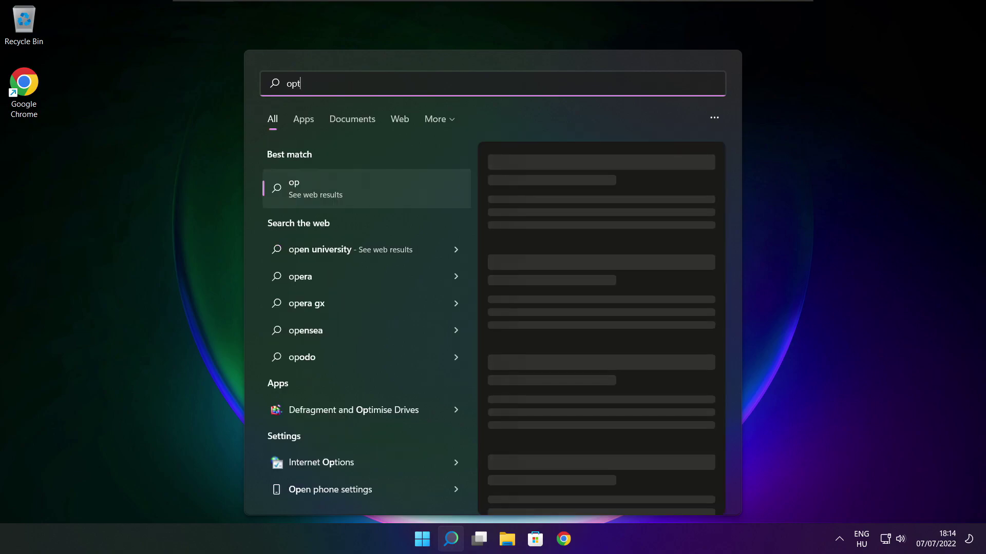
{"action": "type", "text": "imise"}
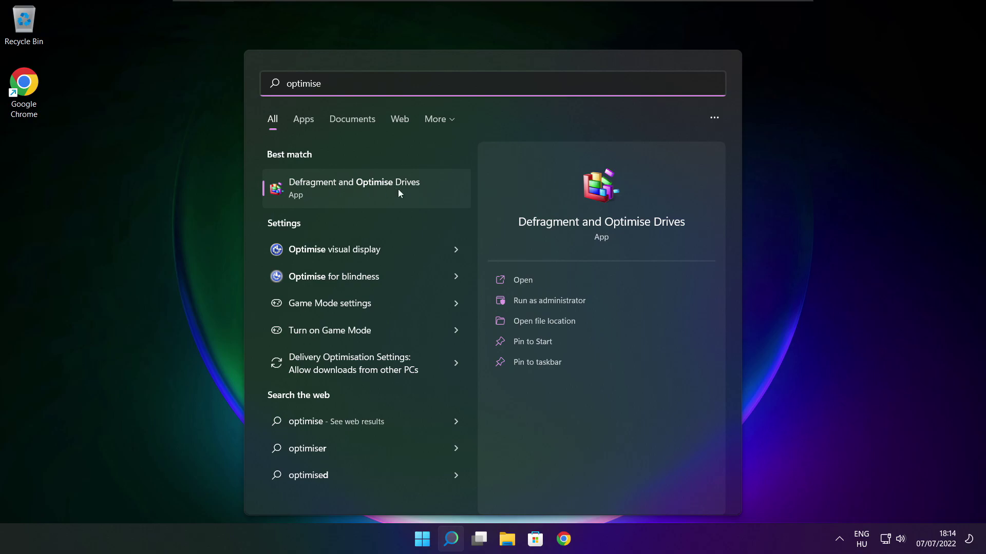
{"action": "left_click", "coordinate": [379, 187]}
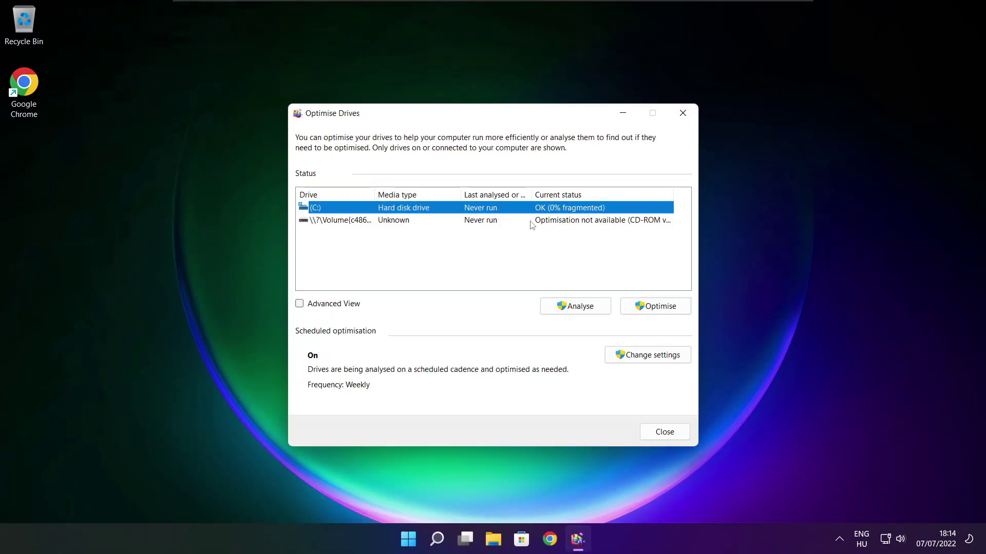
- Analyse drive C: (9% fragmented) and start optimising it
{"action": "left_click", "coordinate": [571, 306]}
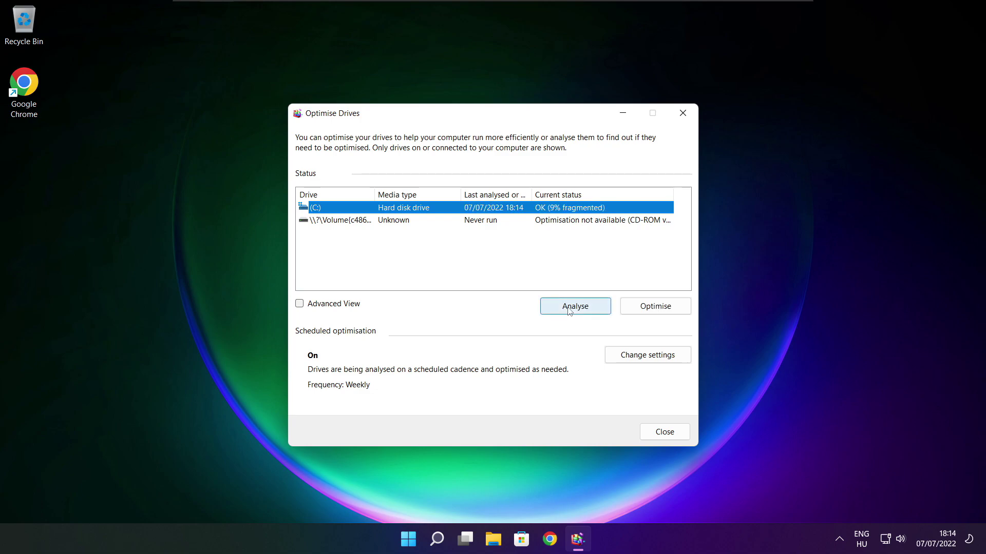
{"action": "left_click", "coordinate": [660, 310]}
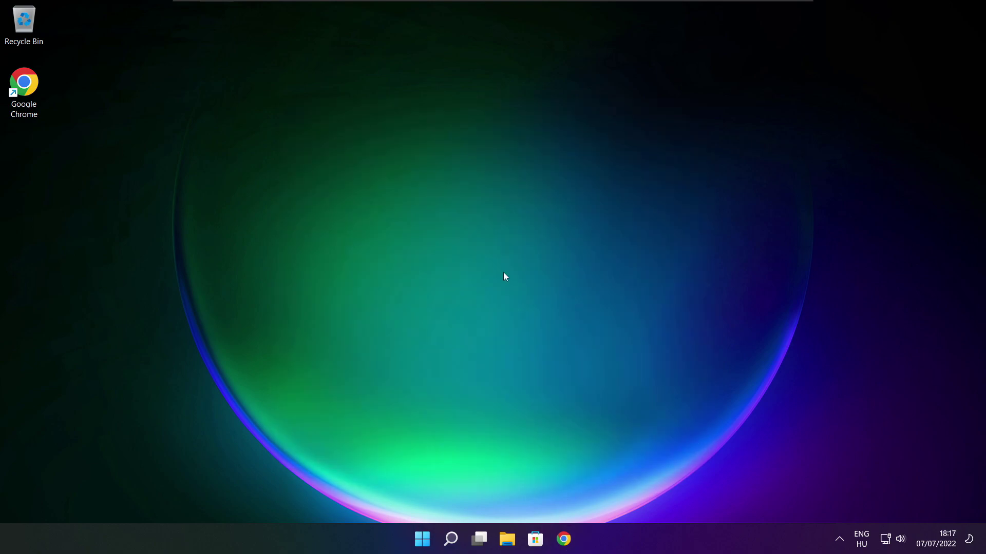
- Via the 'updates' search, run Check for updates until up to date, then close Settings
{"action": "left_click", "coordinate": [450, 540]}
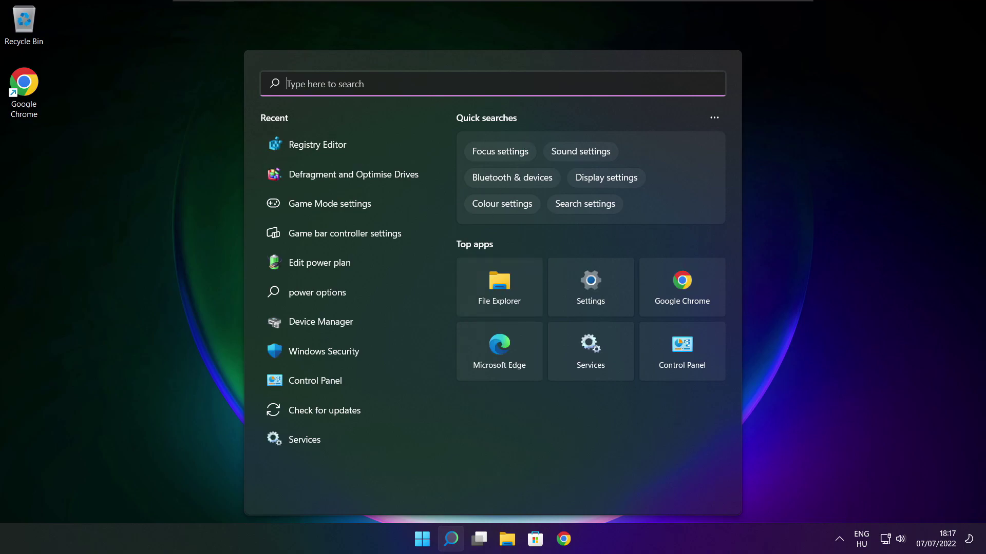
{"action": "type", "text": "updates"}
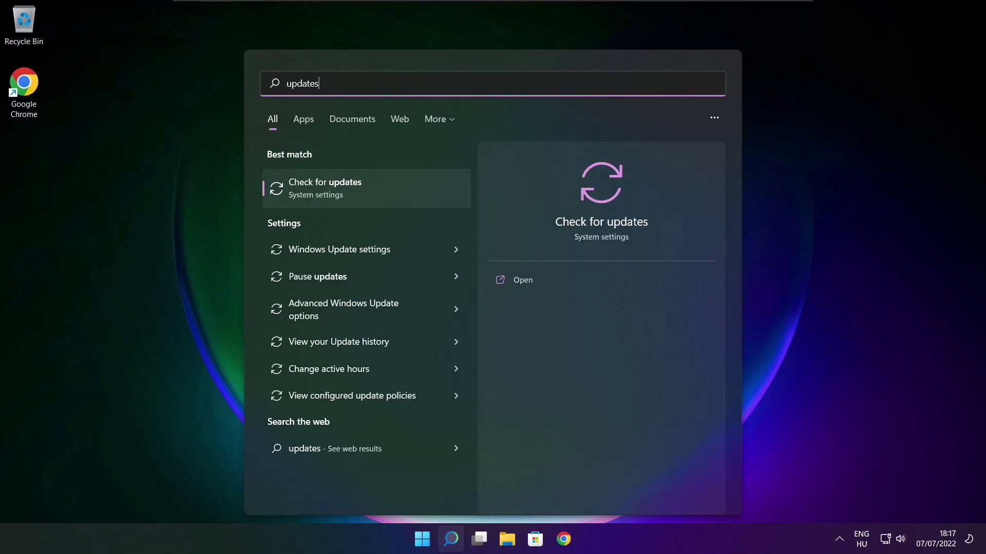
{"action": "left_click", "coordinate": [358, 190]}
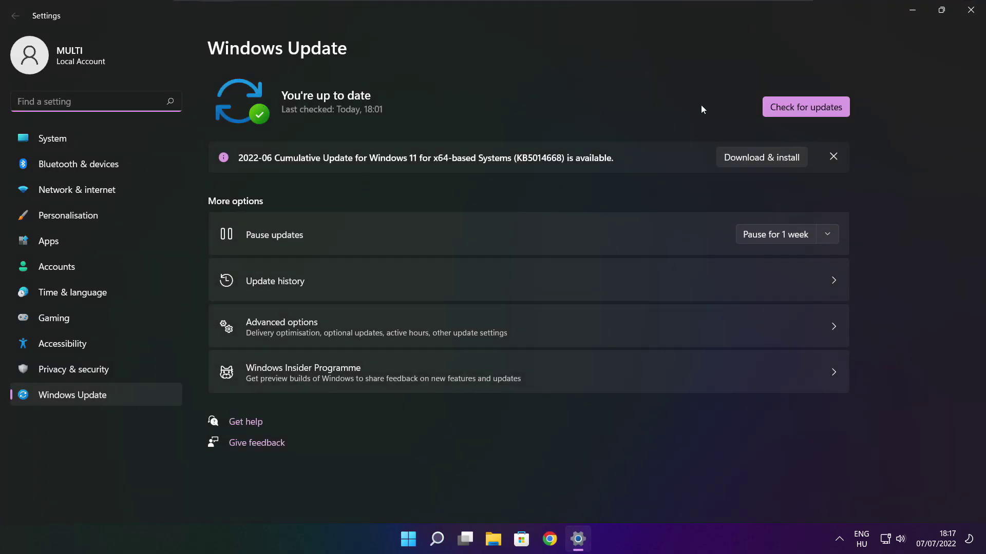
{"action": "left_click", "coordinate": [806, 107]}
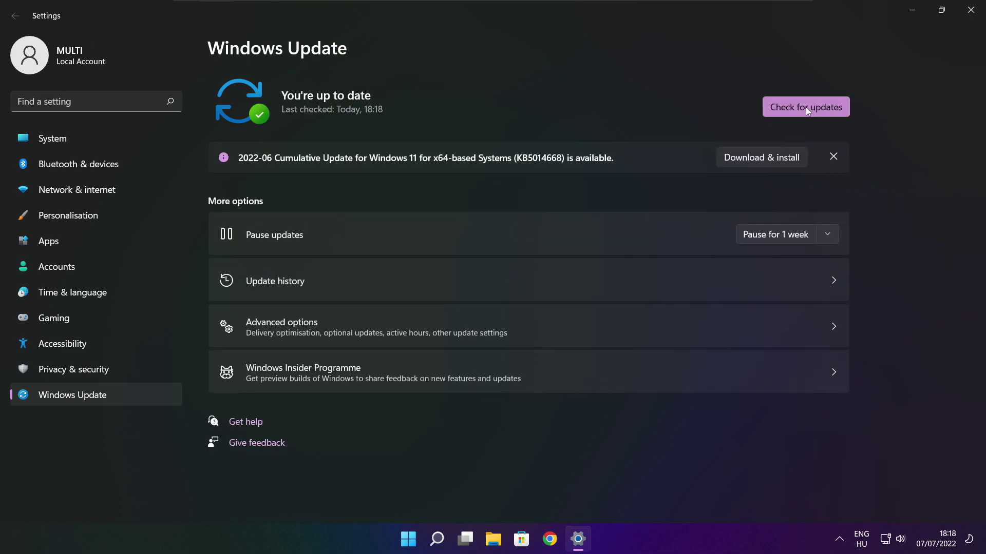
{"action": "left_click", "coordinate": [971, 10]}
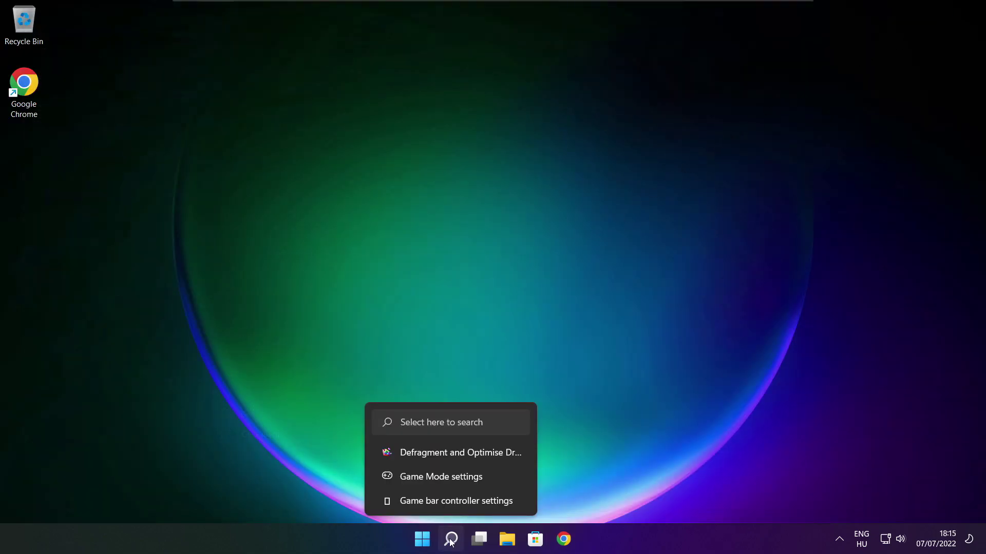
- Search 'regedit', launch Registry Editor and move its window nearer the screen centre
{"action": "left_click", "coordinate": [451, 540]}
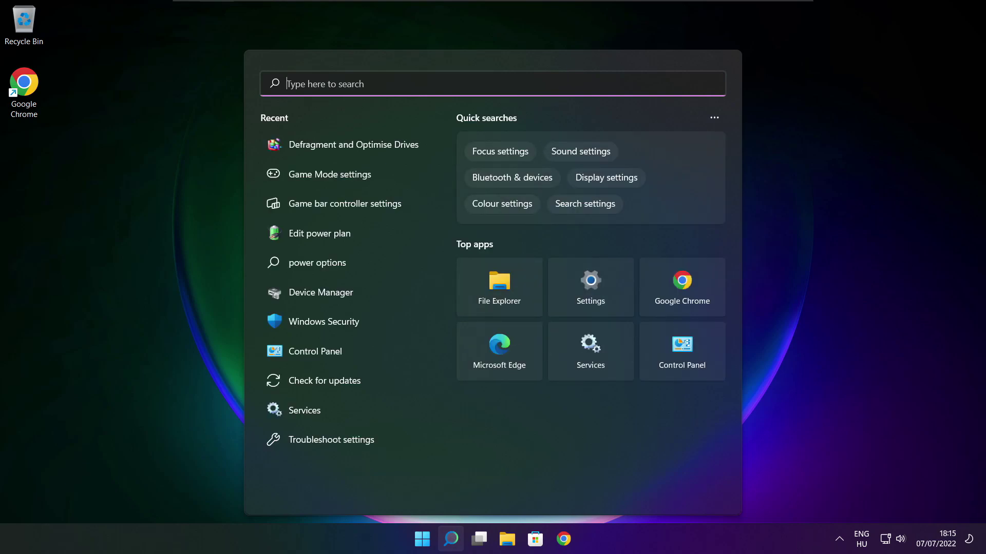
{"action": "type", "text": "regedit"}
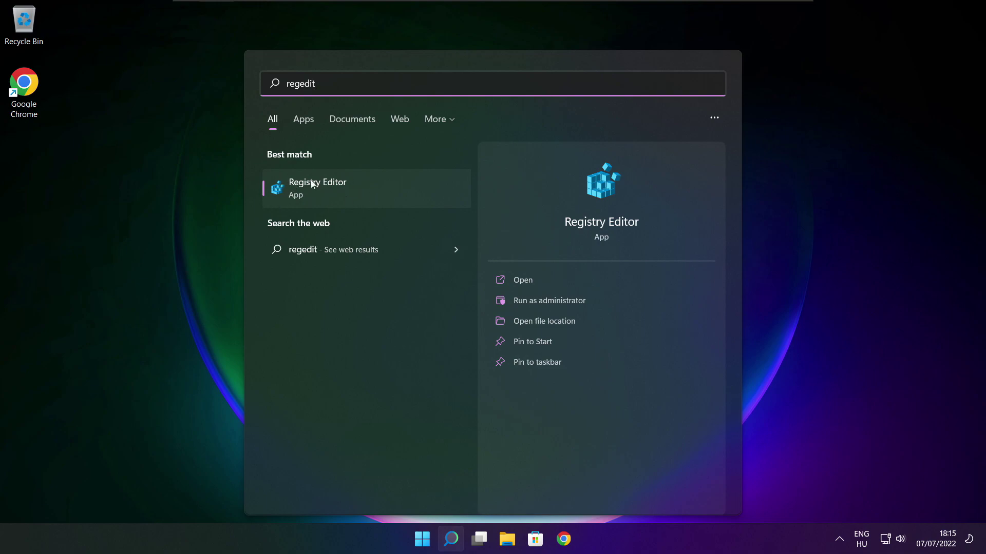
{"action": "left_click", "coordinate": [375, 189]}
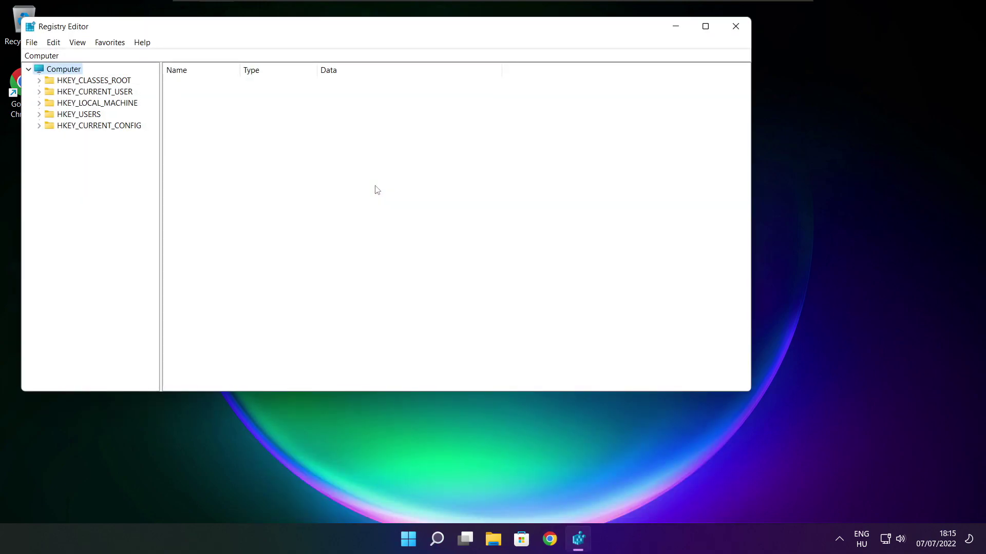
{"action": "left_click_drag", "start_coordinate": [298, 28], "coordinate": [402, 103]}
- Navigate to HKEY_CURRENT_USER\System\GameConfigStore and widen the Name column
{"action": "left_click", "coordinate": [231, 166]}
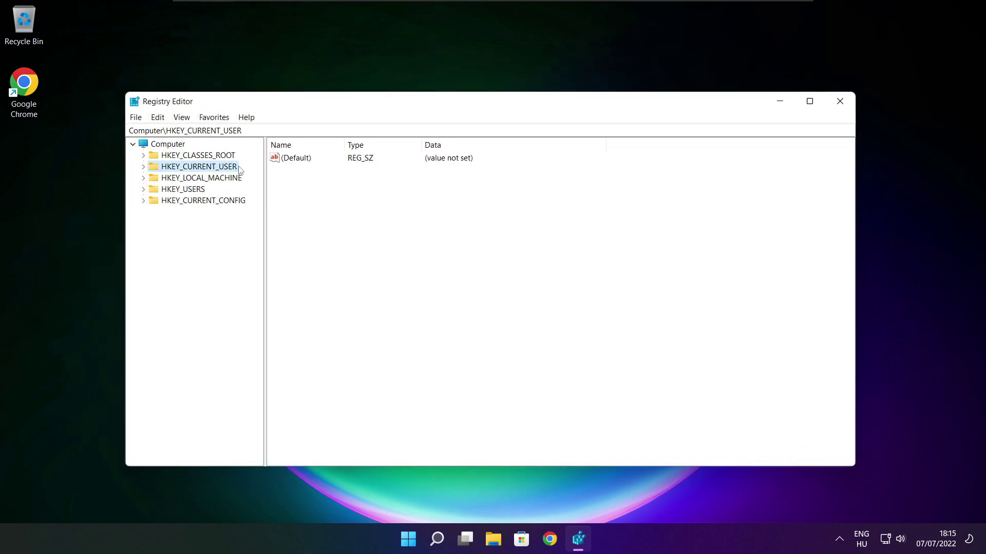
{"action": "left_click", "coordinate": [143, 167]}
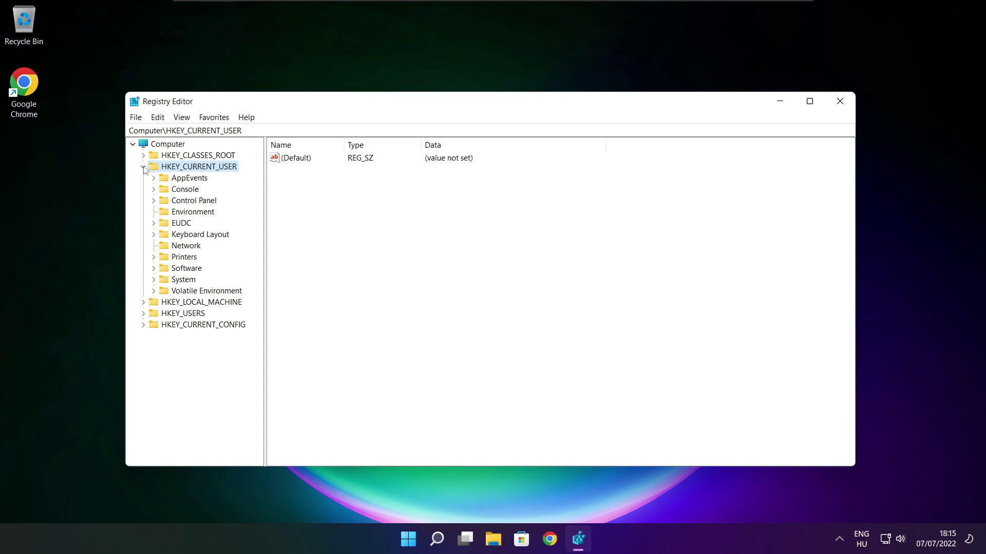
{"action": "left_click", "coordinate": [165, 282]}
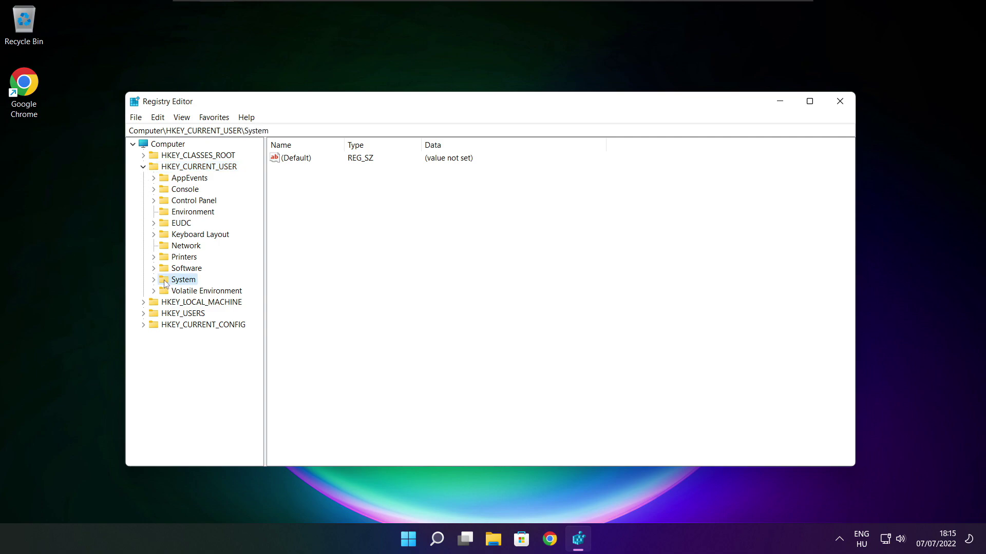
{"action": "left_click", "coordinate": [155, 280]}
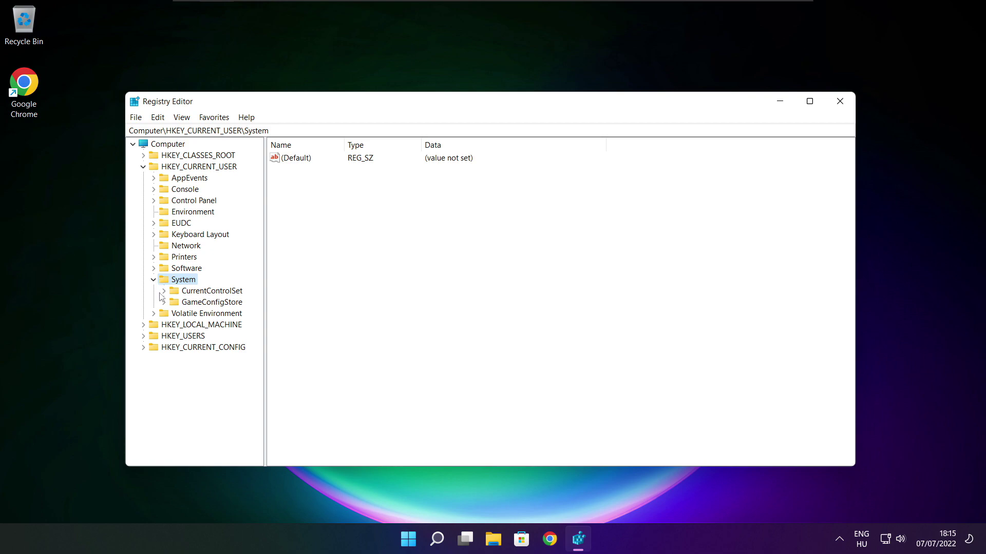
{"action": "left_click", "coordinate": [188, 304]}
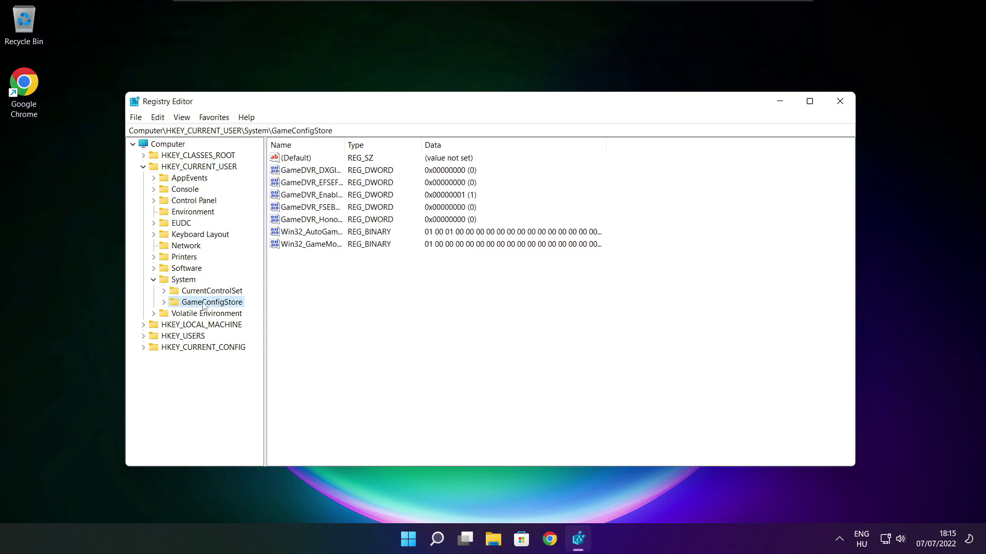
{"action": "left_click_drag", "start_coordinate": [345, 142], "coordinate": [432, 142]}
- Set GameDVR_Enabled's value data to 0 and collapse HKEY_CURRENT_USER
{"action": "left_click", "coordinate": [319, 196]}
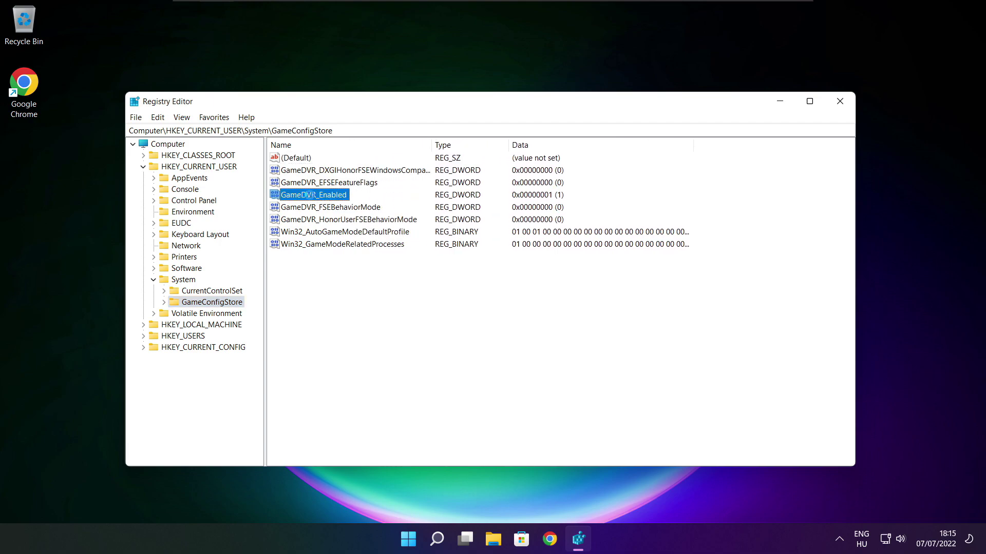
{"action": "double_click", "coordinate": [312, 197]}
{"action": "left_click_drag", "start_coordinate": [288, 165], "coordinate": [516, 202]}
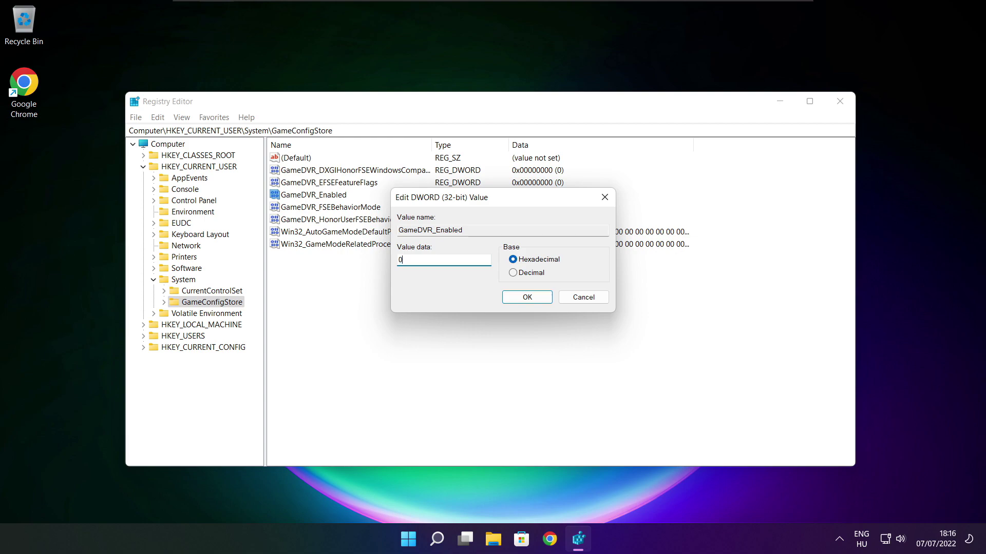
{"action": "left_click", "coordinate": [529, 298]}
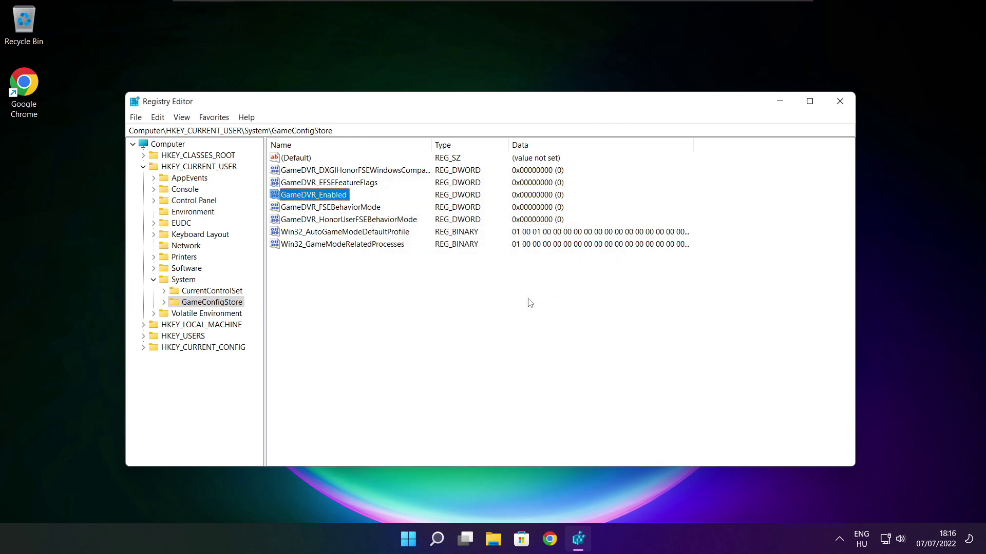
{"action": "left_click", "coordinate": [143, 167]}
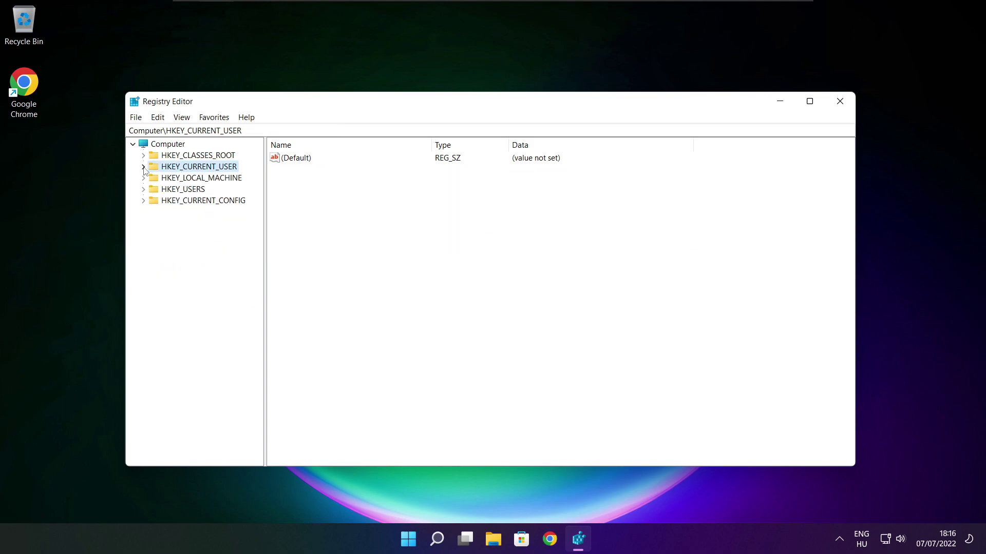
- Expand HKEY_LOCAL_MACHINE, SOFTWARE and Microsoft in the registry key tree
{"action": "left_click", "coordinate": [157, 180]}
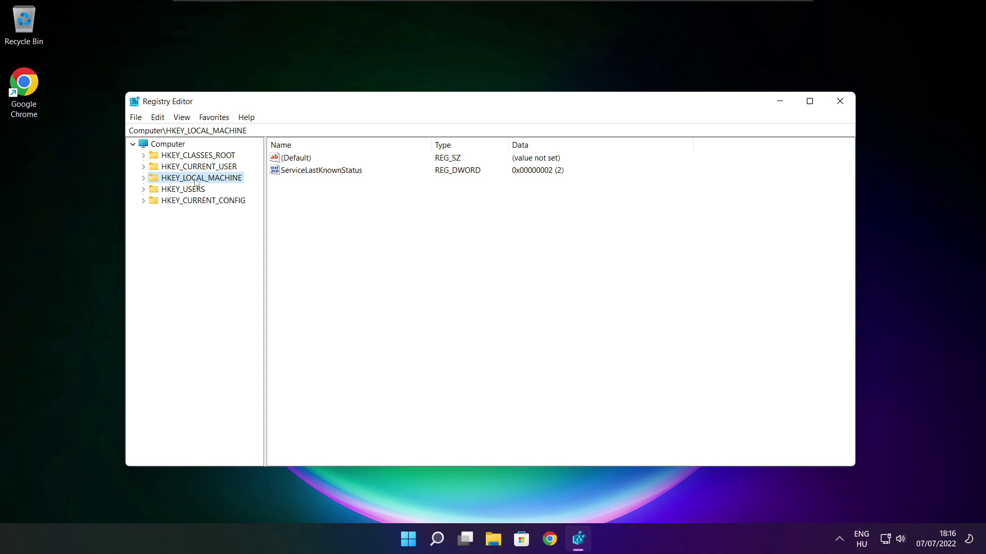
{"action": "left_click", "coordinate": [144, 179]}
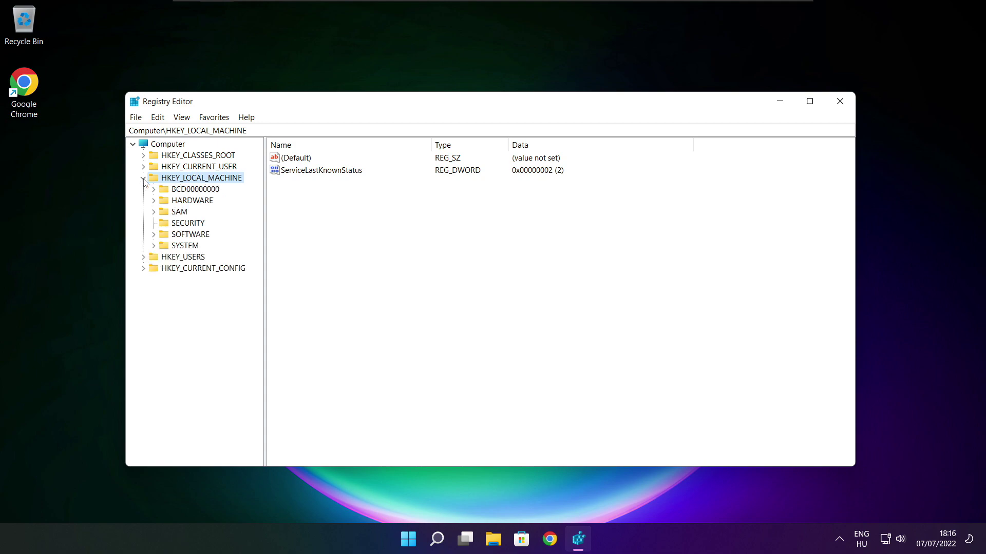
{"action": "left_click", "coordinate": [179, 235]}
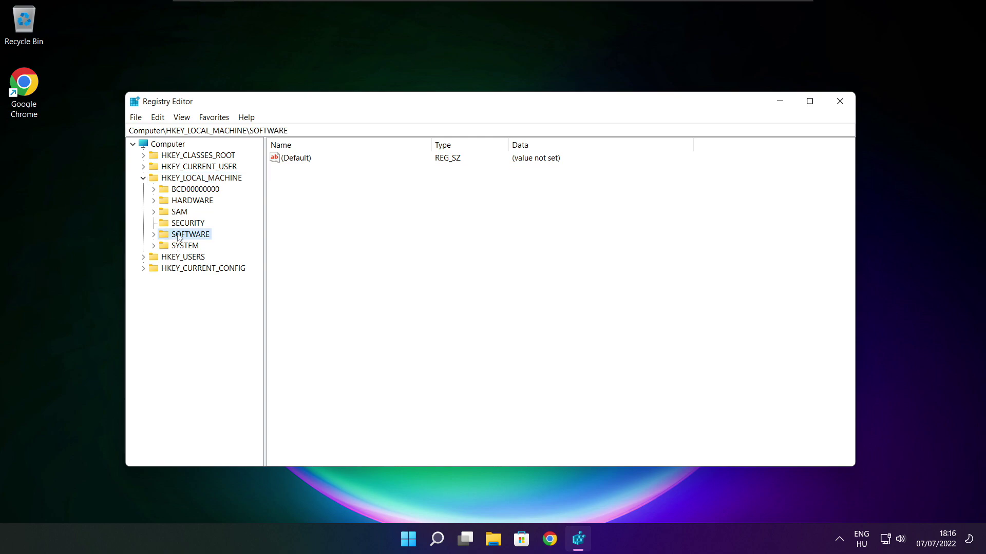
{"action": "left_click", "coordinate": [154, 235]}
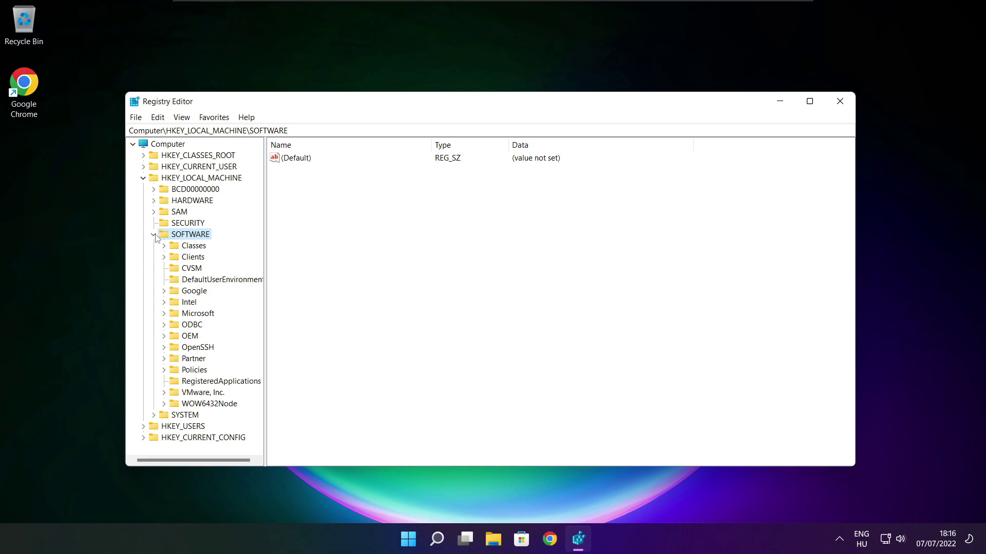
{"action": "left_click", "coordinate": [184, 317]}
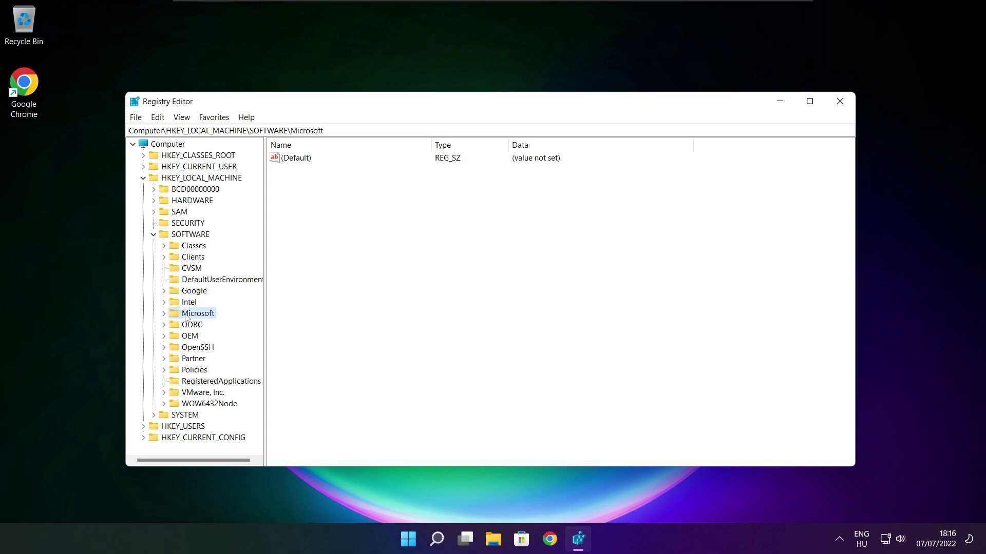
{"action": "left_click", "coordinate": [164, 314]}
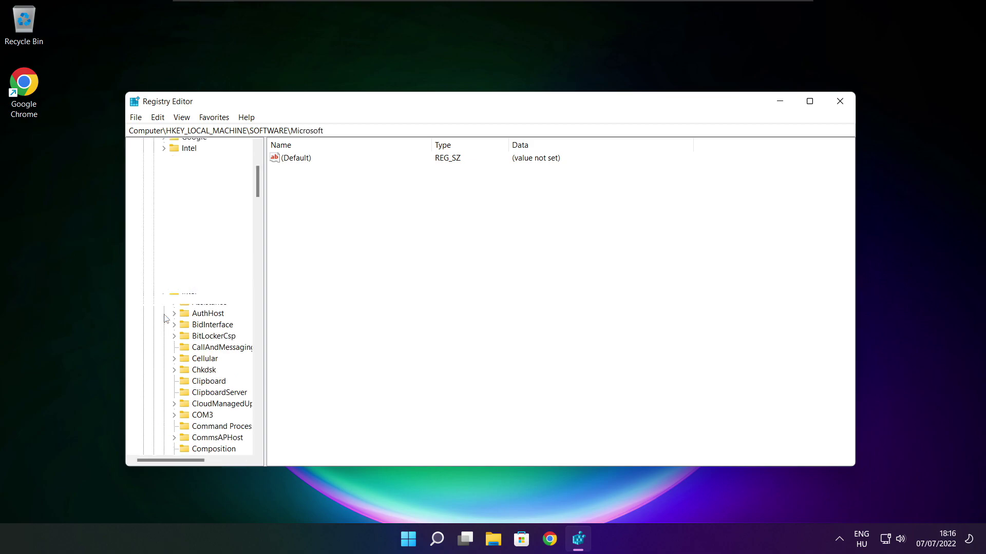
- Expand the PolicyManager key and its default subkey under Microsoft
{"action": "scroll", "coordinate": [202, 307], "scroll_direction": "down", "scroll_amount": 20}
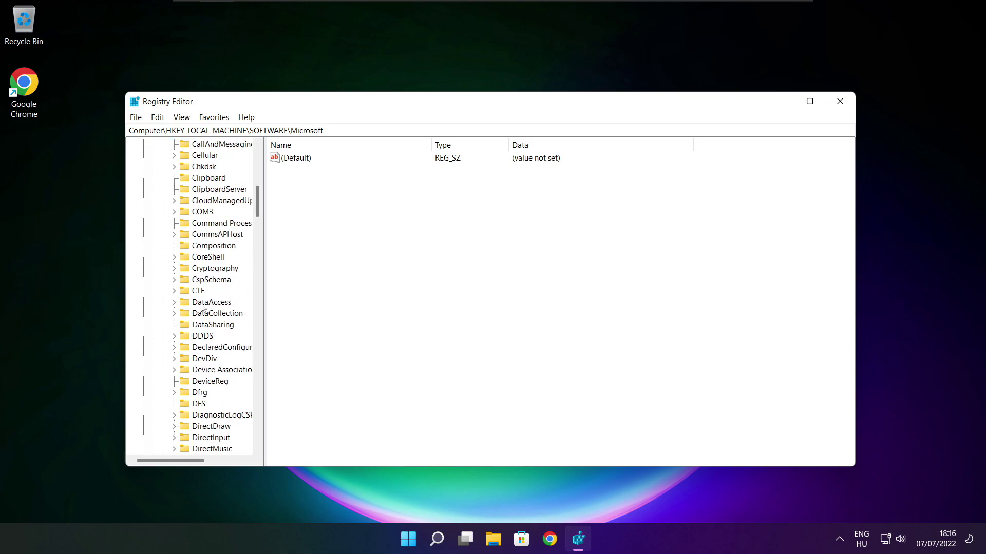
{"action": "scroll", "coordinate": [202, 307], "scroll_direction": "down", "scroll_amount": 20}
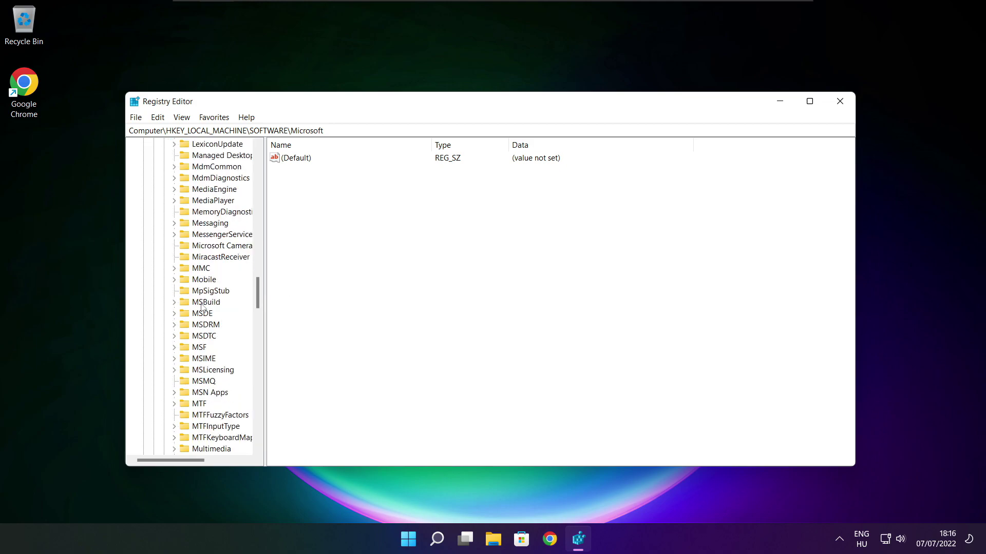
{"action": "scroll", "coordinate": [202, 307], "scroll_direction": "down", "scroll_amount": 1}
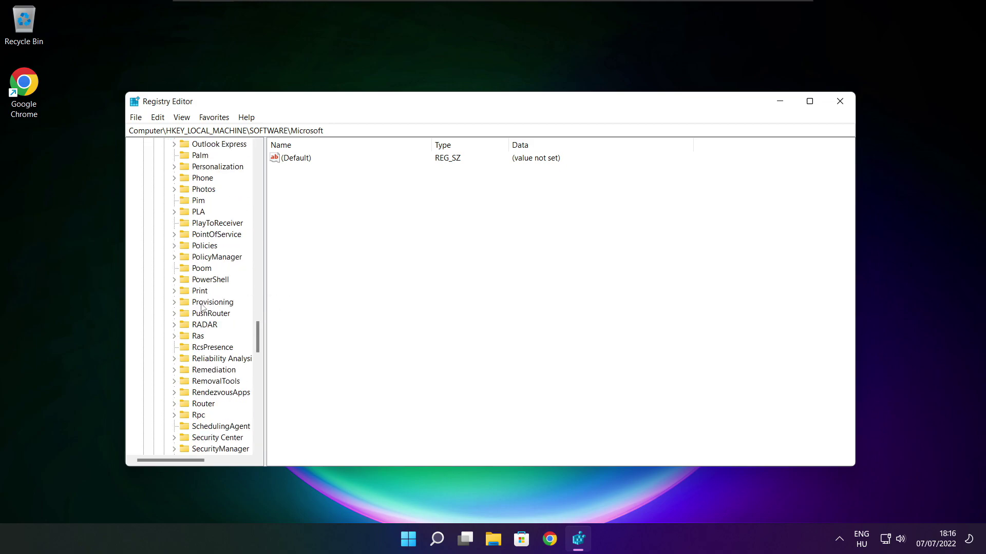
{"action": "scroll", "coordinate": [202, 307], "scroll_direction": "up", "scroll_amount": 1}
{"action": "left_click", "coordinate": [204, 293]}
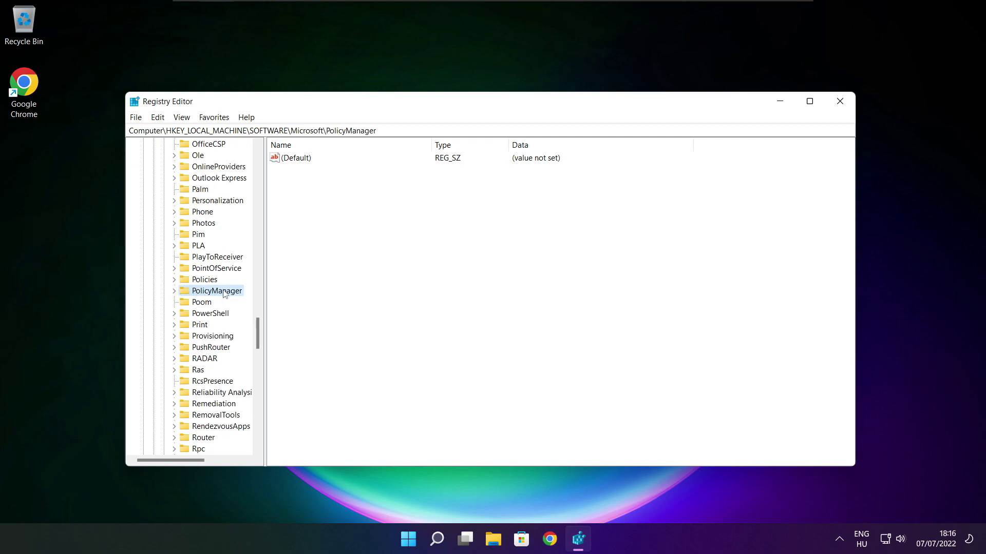
{"action": "left_click", "coordinate": [174, 291]}
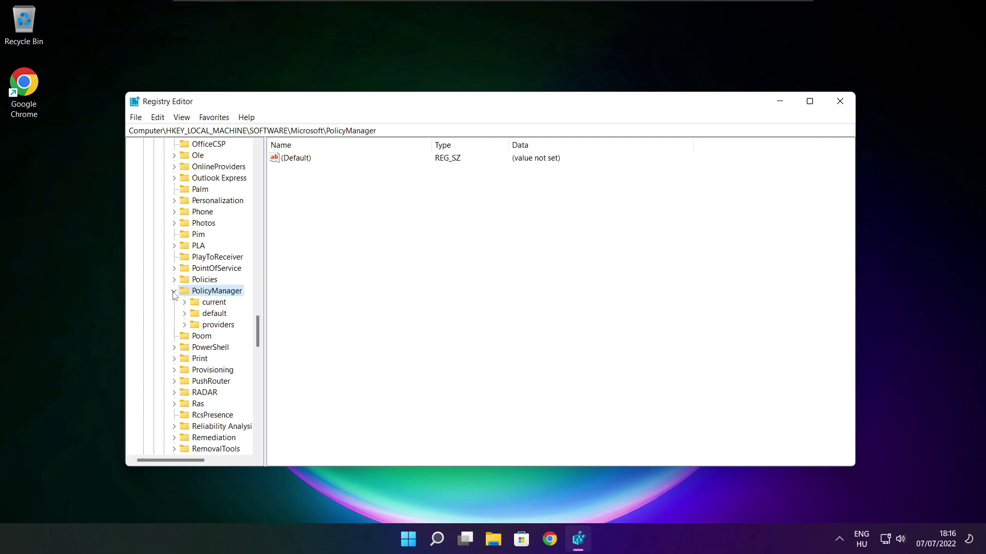
{"action": "left_click", "coordinate": [202, 316]}
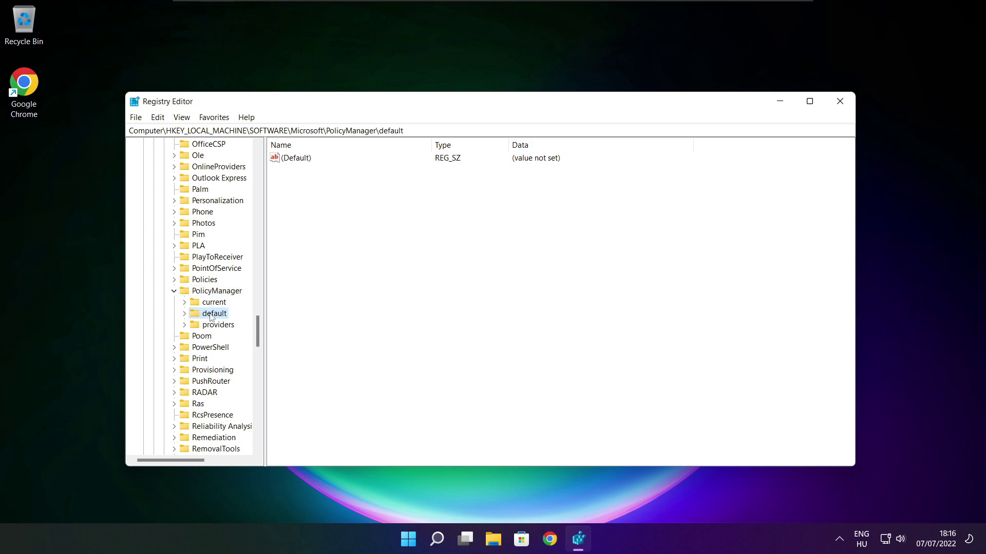
{"action": "left_click", "coordinate": [184, 314]}
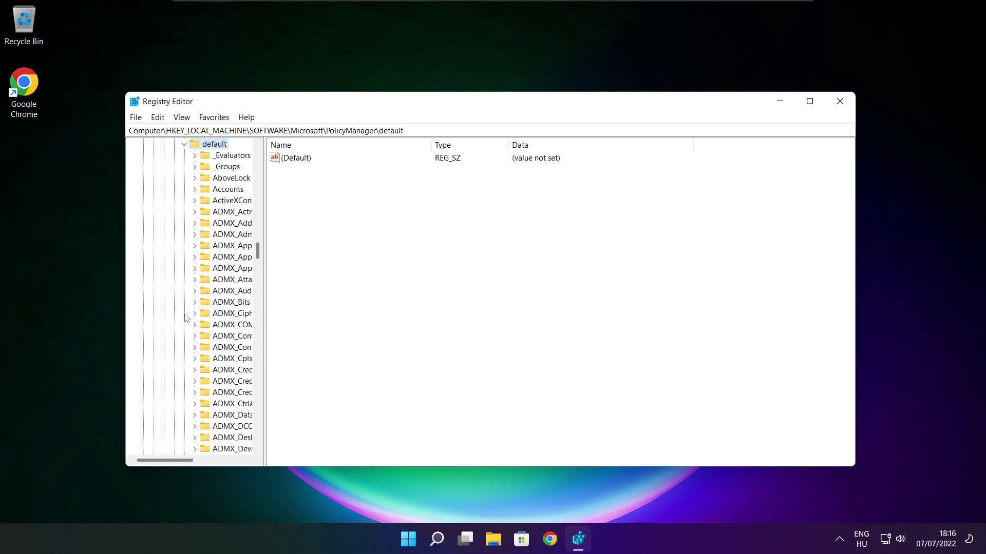
- Widen the key tree and expand ApplicationManagement to reveal AllowGameDVR
{"action": "scroll", "coordinate": [228, 226], "scroll_direction": "down", "scroll_amount": 20}
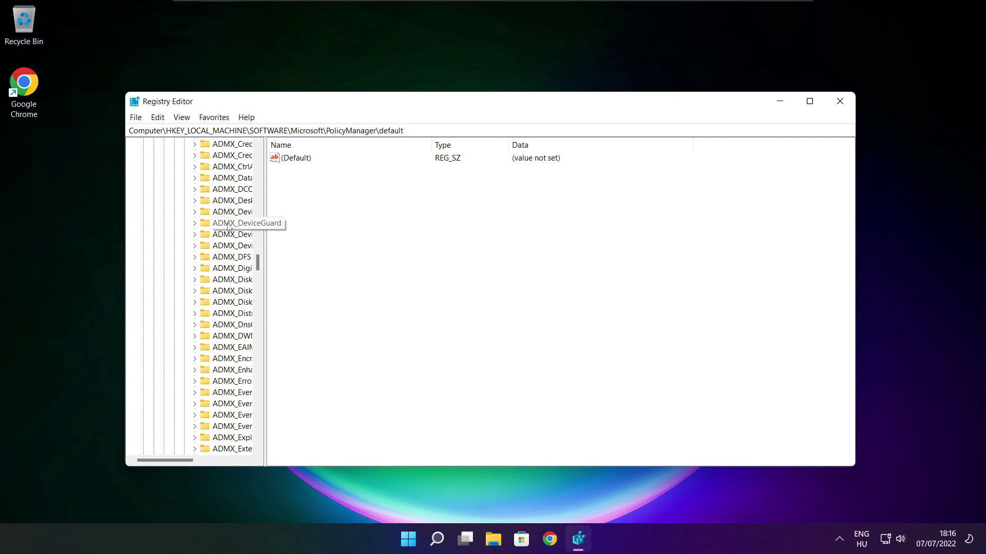
{"action": "scroll", "coordinate": [228, 227], "scroll_direction": "down", "scroll_amount": 10}
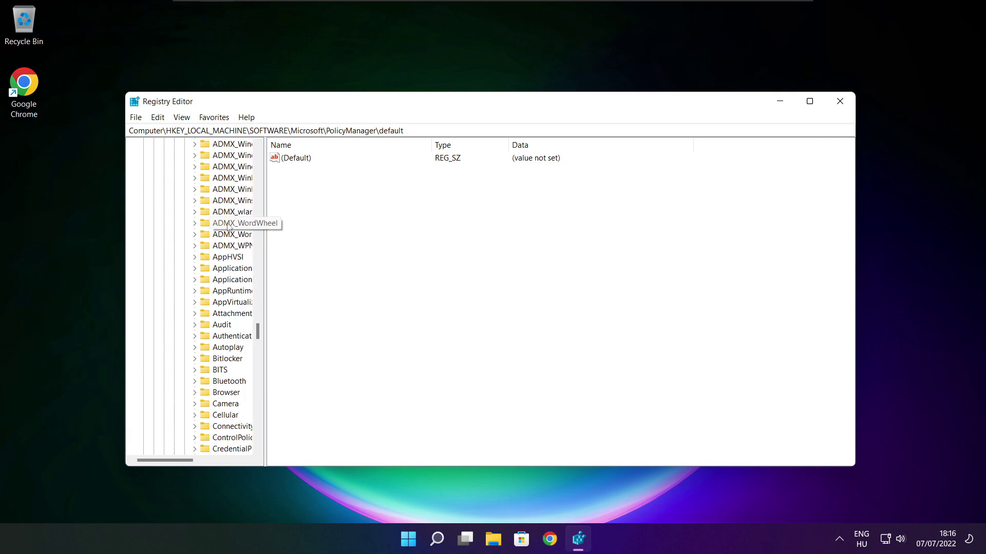
{"action": "left_click_drag", "start_coordinate": [264, 224], "coordinate": [326, 225]}
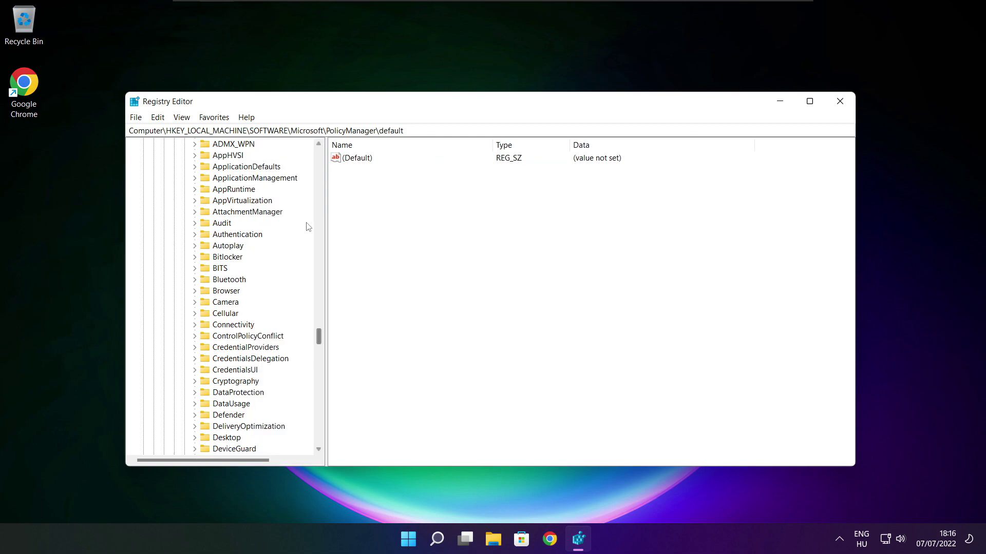
{"action": "scroll", "coordinate": [283, 225], "scroll_direction": "up", "scroll_amount": 1}
{"action": "left_click", "coordinate": [236, 212]}
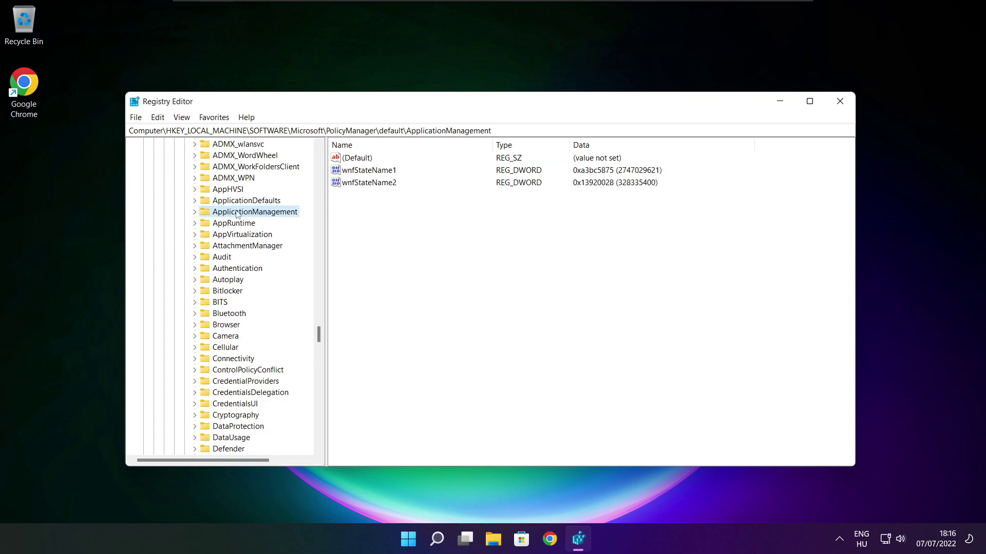
{"action": "left_click", "coordinate": [194, 212]}
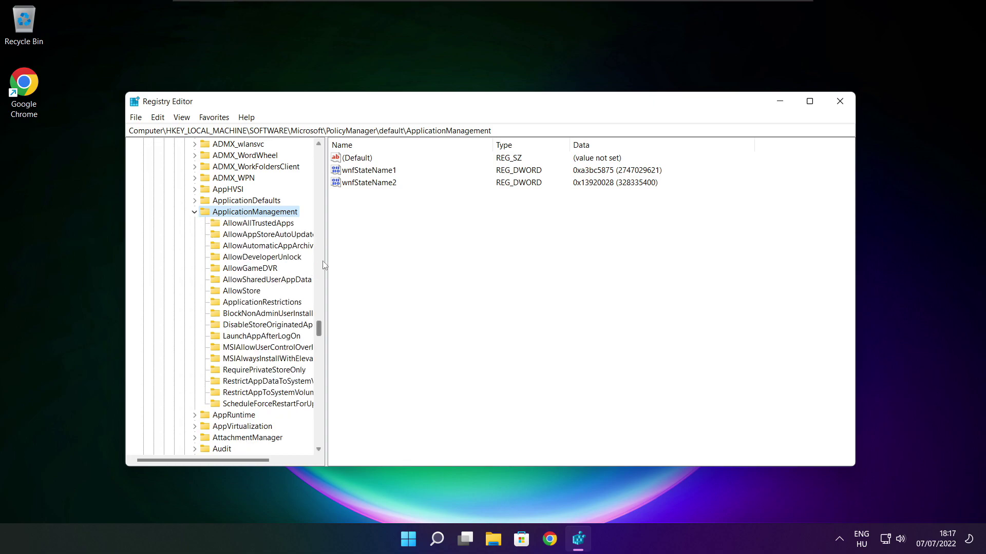
{"action": "left_click_drag", "start_coordinate": [326, 258], "coordinate": [337, 258]}
- Change the 'value' DWORD in the AllowGameDVR key from 1 to 0
{"action": "left_click", "coordinate": [250, 269]}
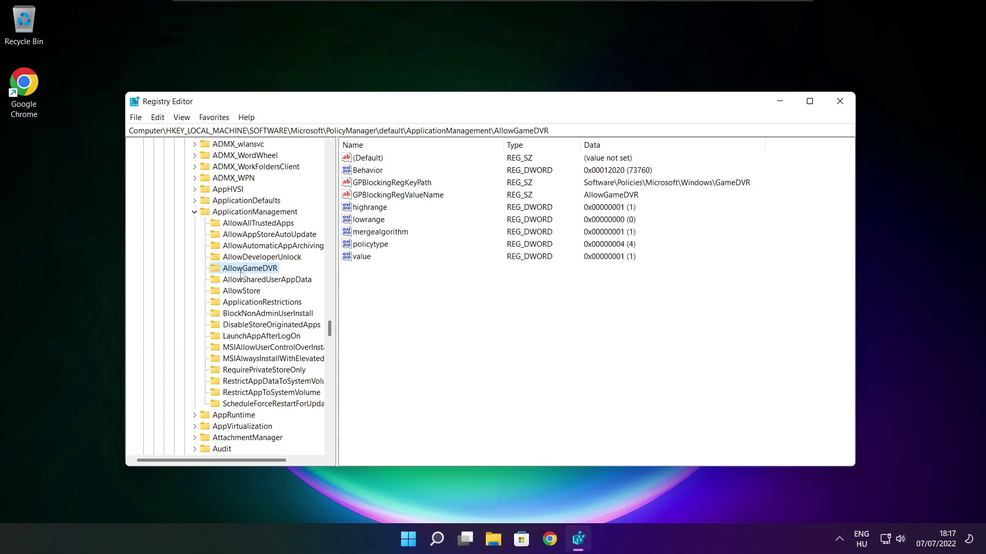
{"action": "left_click", "coordinate": [369, 257]}
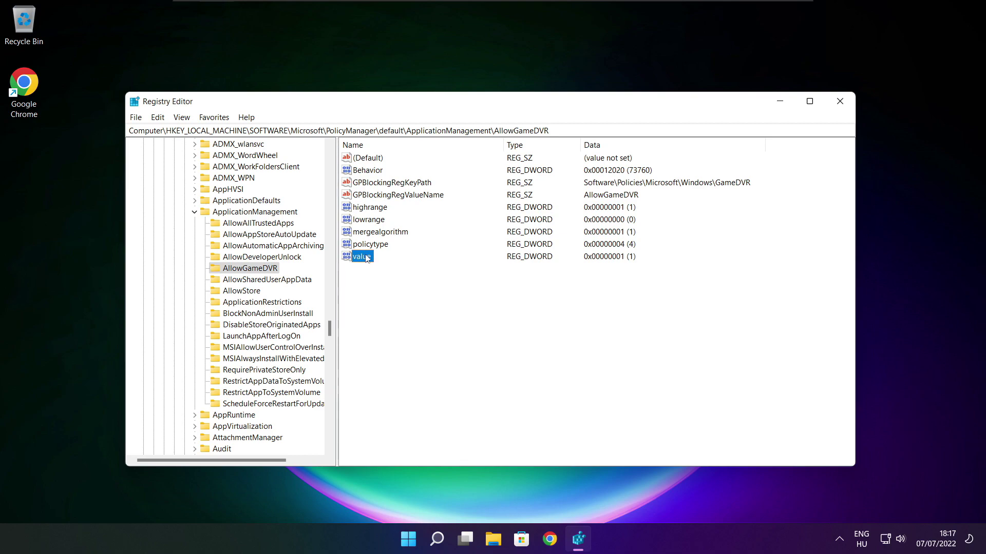
{"action": "double_click", "coordinate": [367, 259]}
{"action": "left_click_drag", "start_coordinate": [276, 166], "coordinate": [500, 205]}
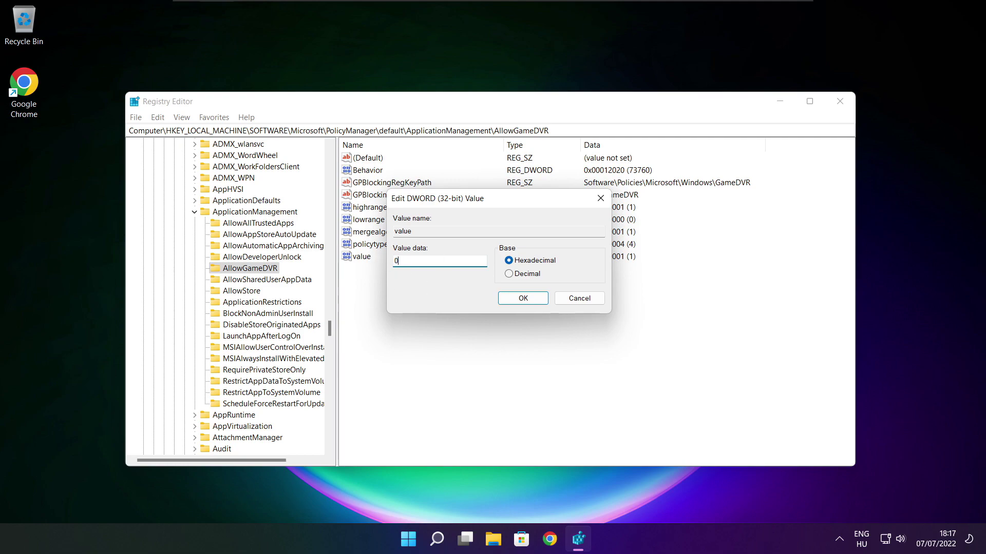
{"action": "left_click", "coordinate": [522, 302]}
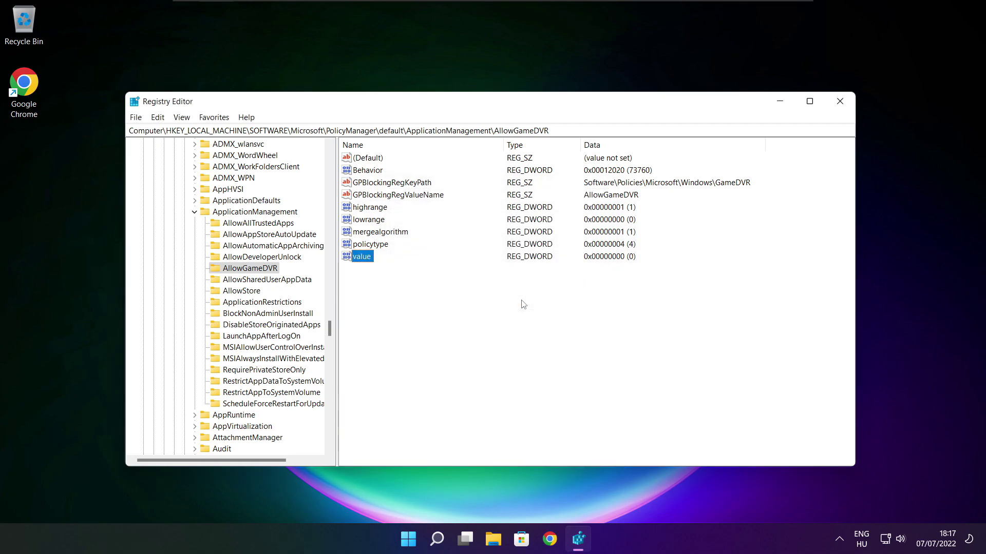